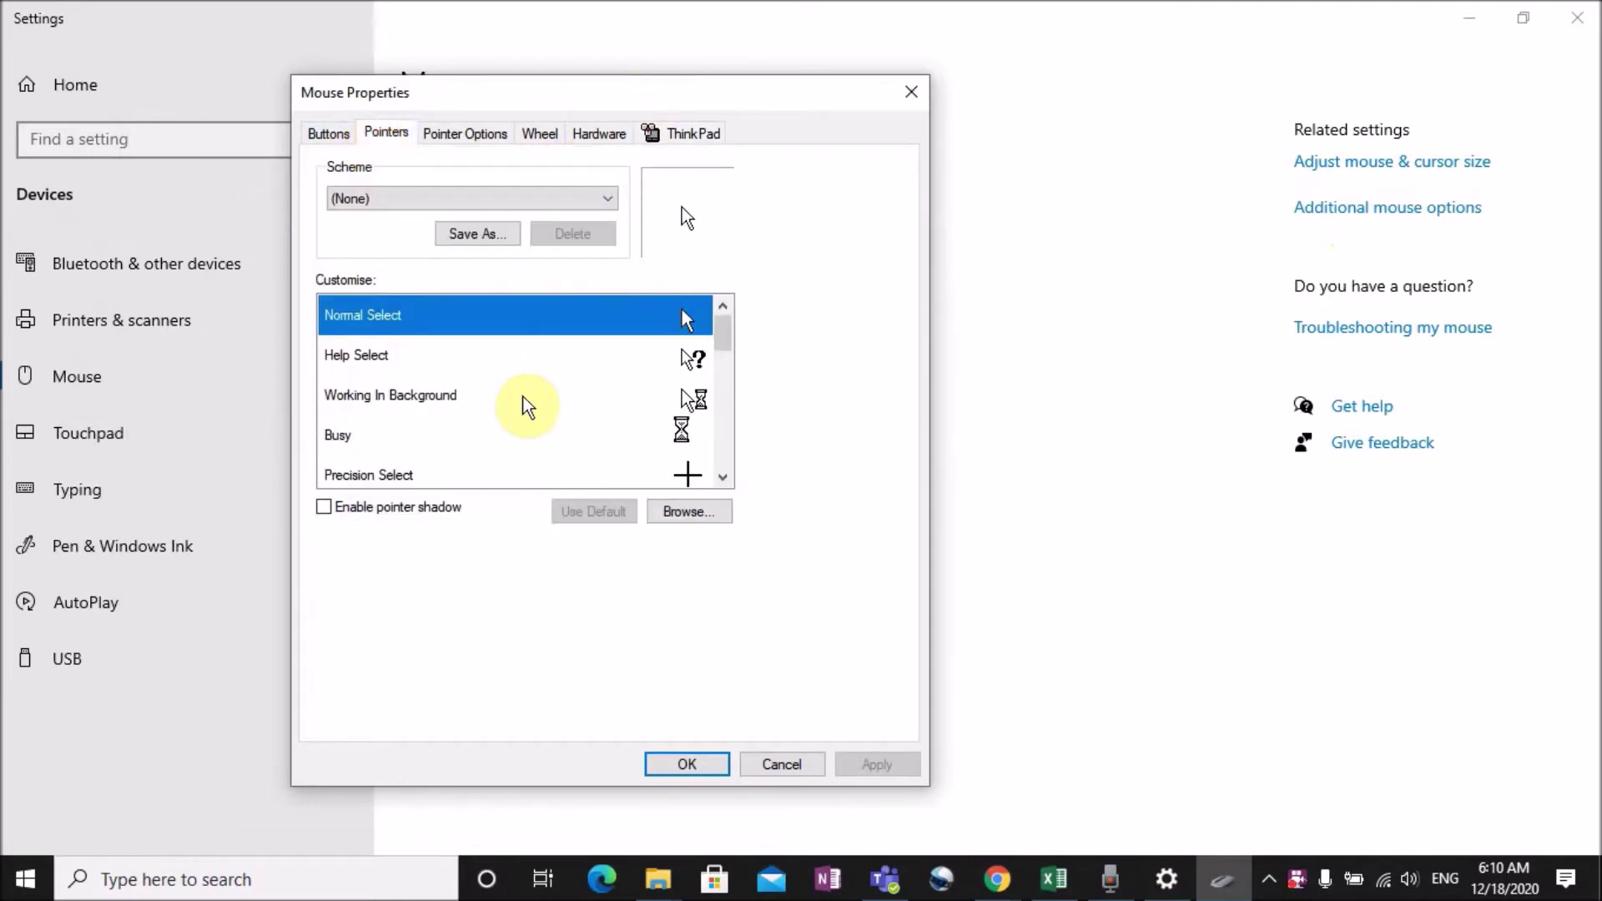
# Step: Try the Mouse cursor highlight pointer scheme, then revert the scheme to (None)
pyautogui.moveTo(719, 330); pyautogui.dragTo(762, 317)
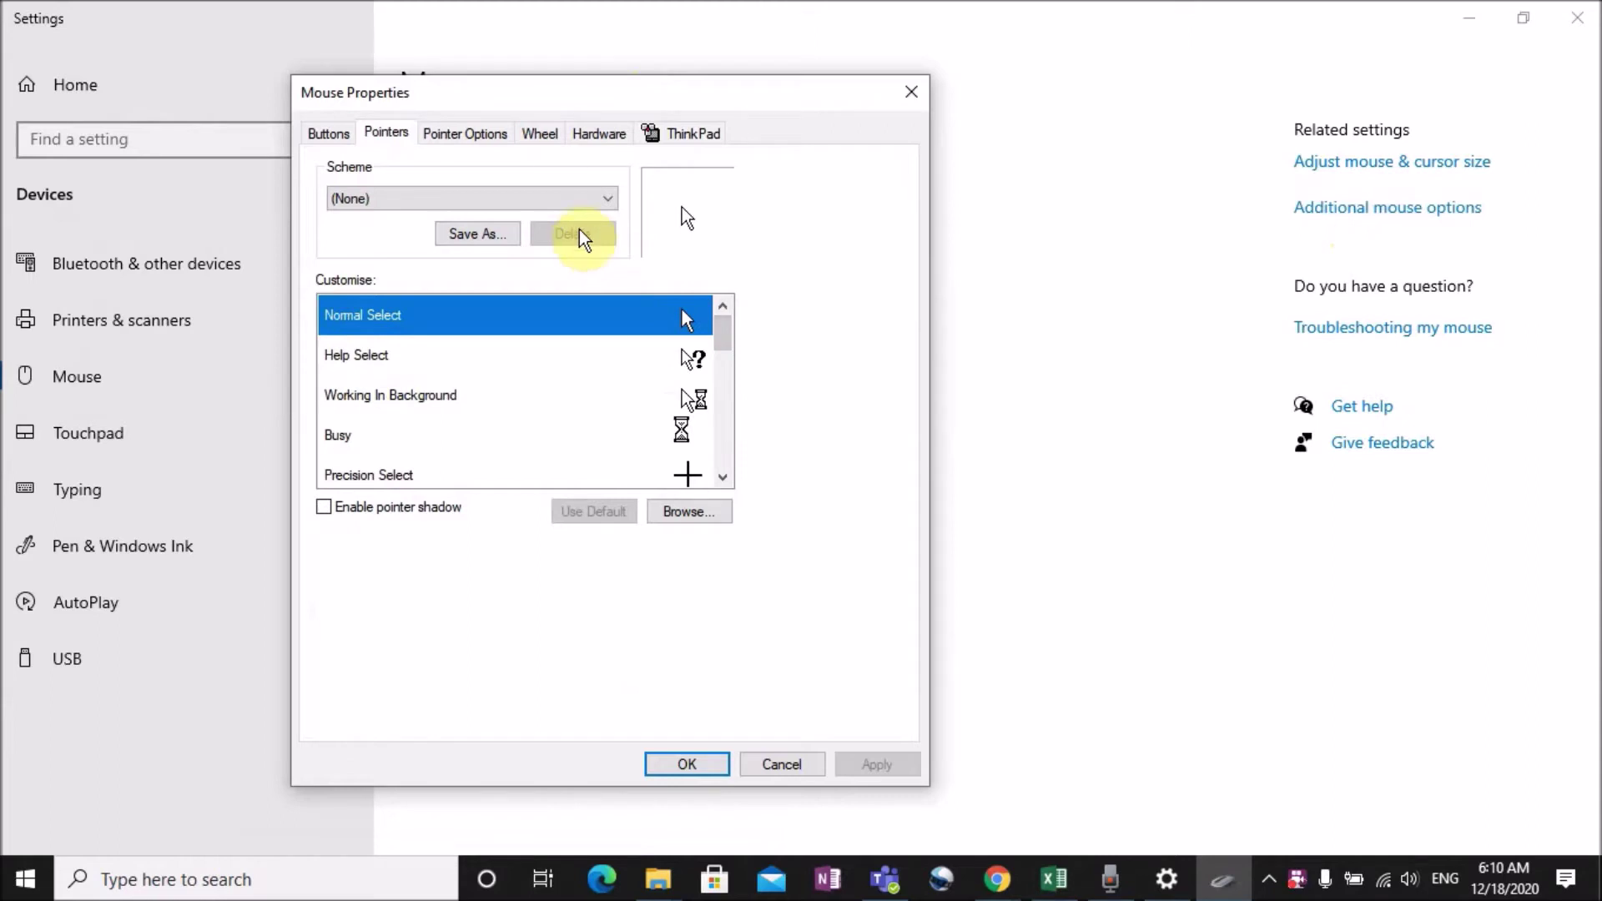
pyautogui.click(604, 198)
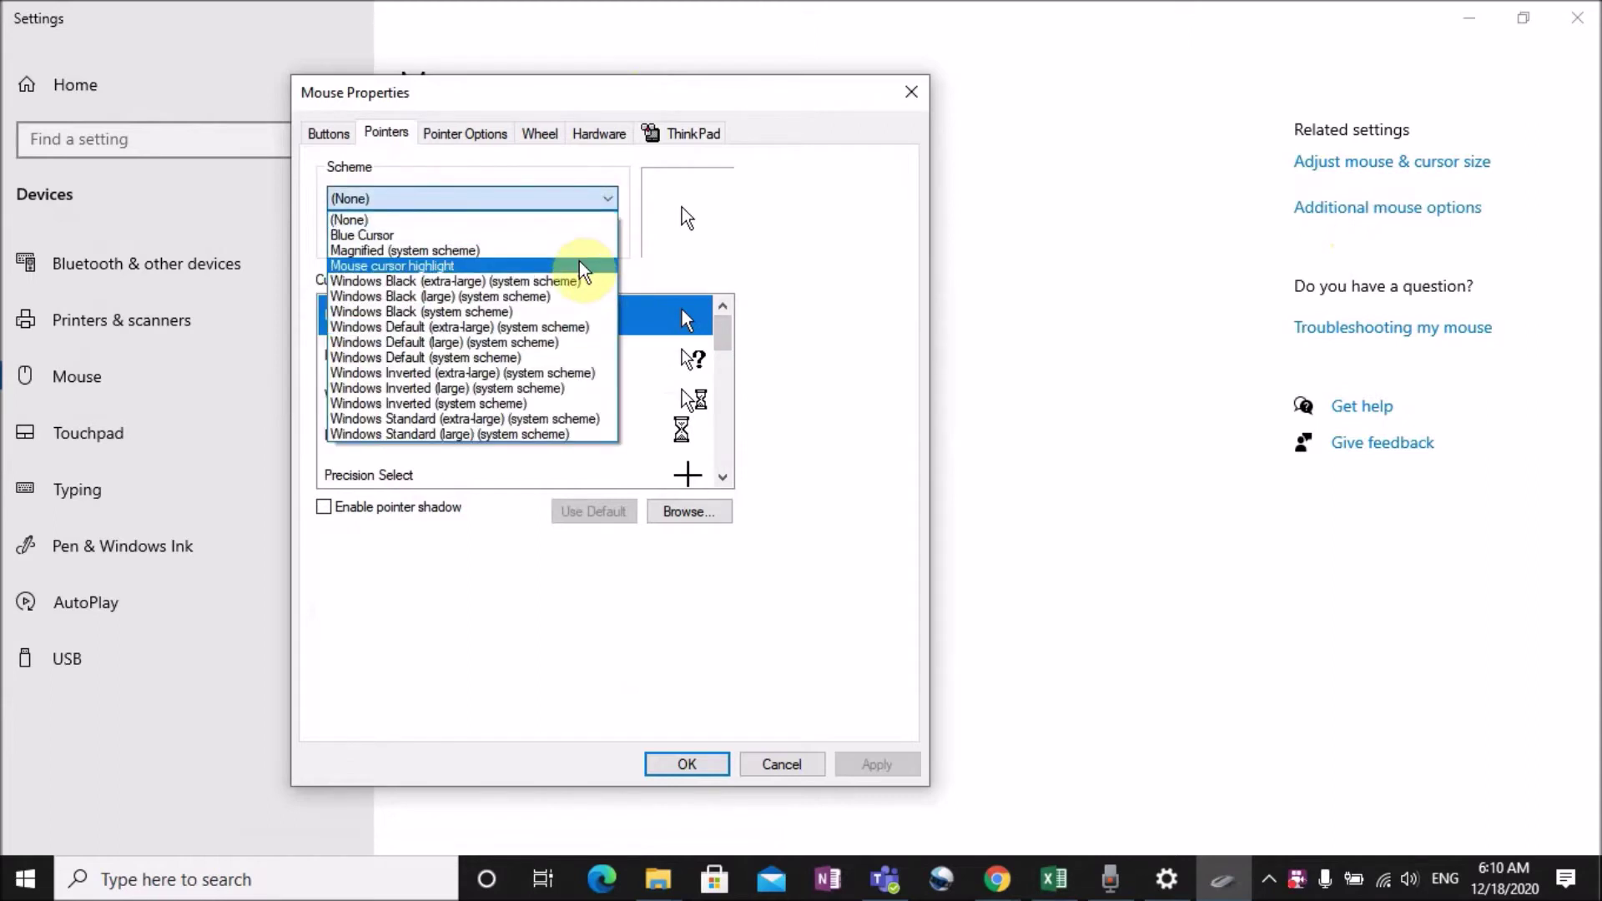
pyautogui.click(547, 266)
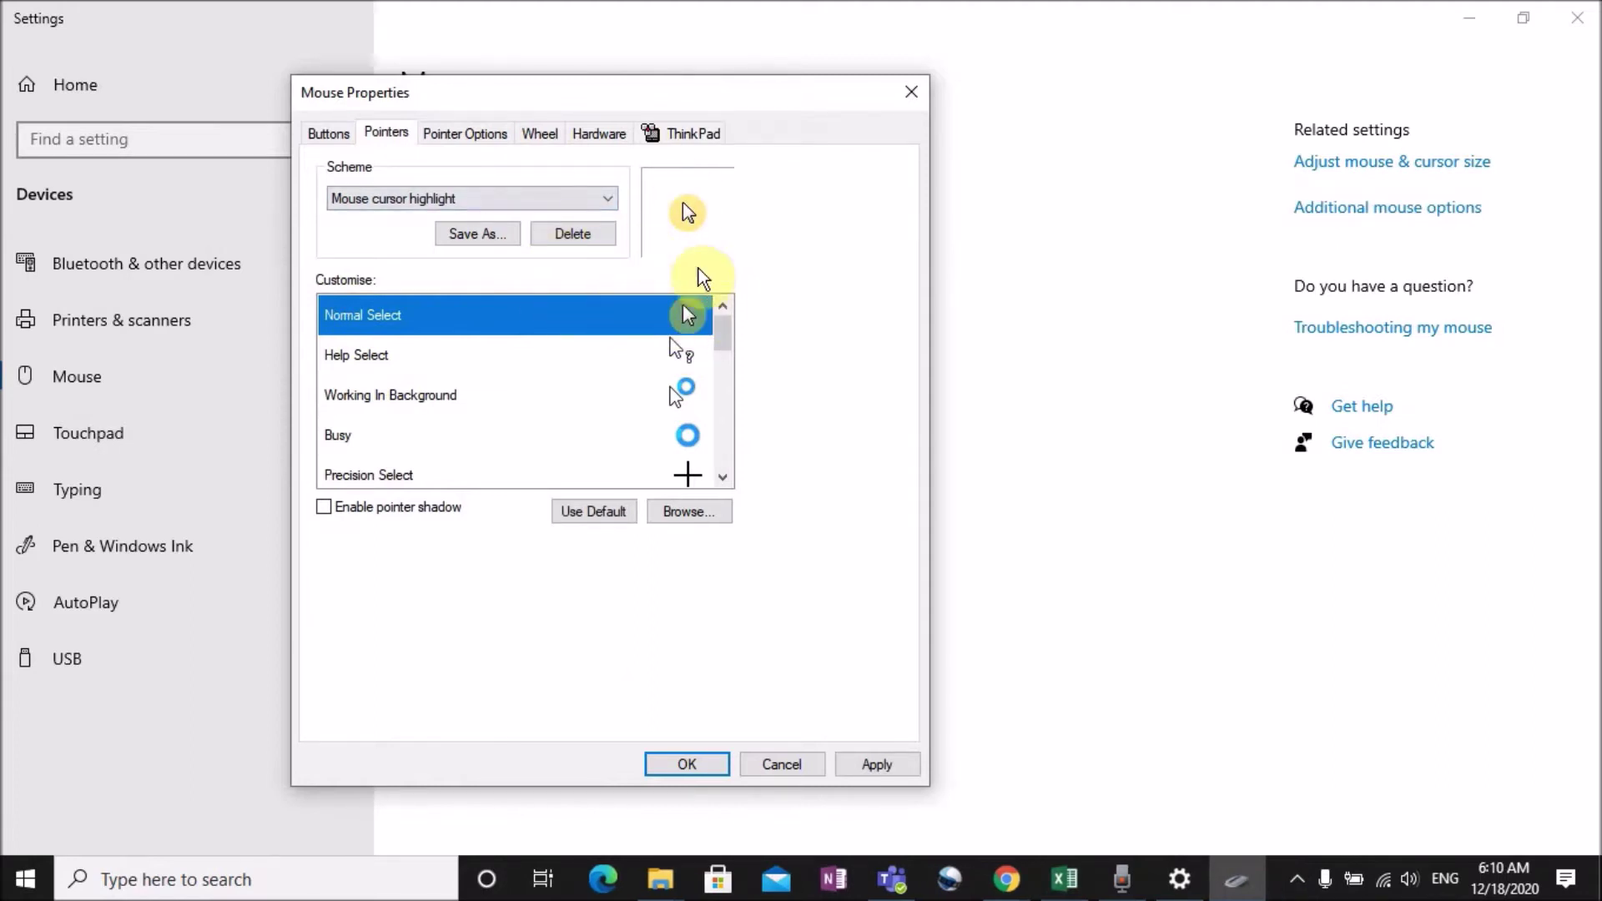
pyautogui.click(609, 206)
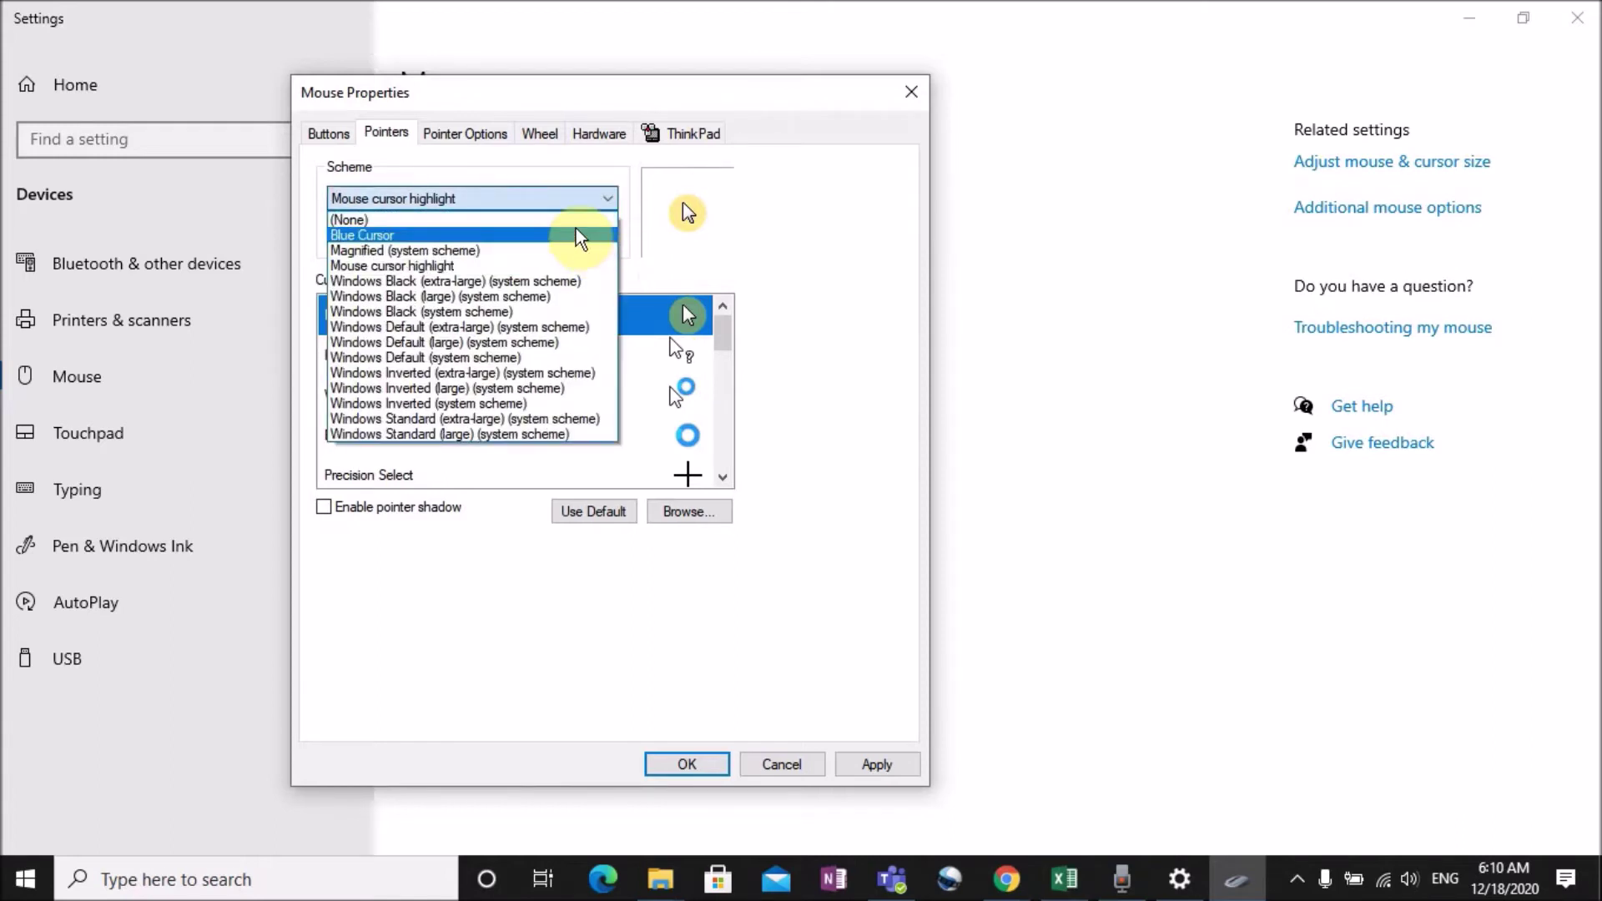
pyautogui.click(576, 222)
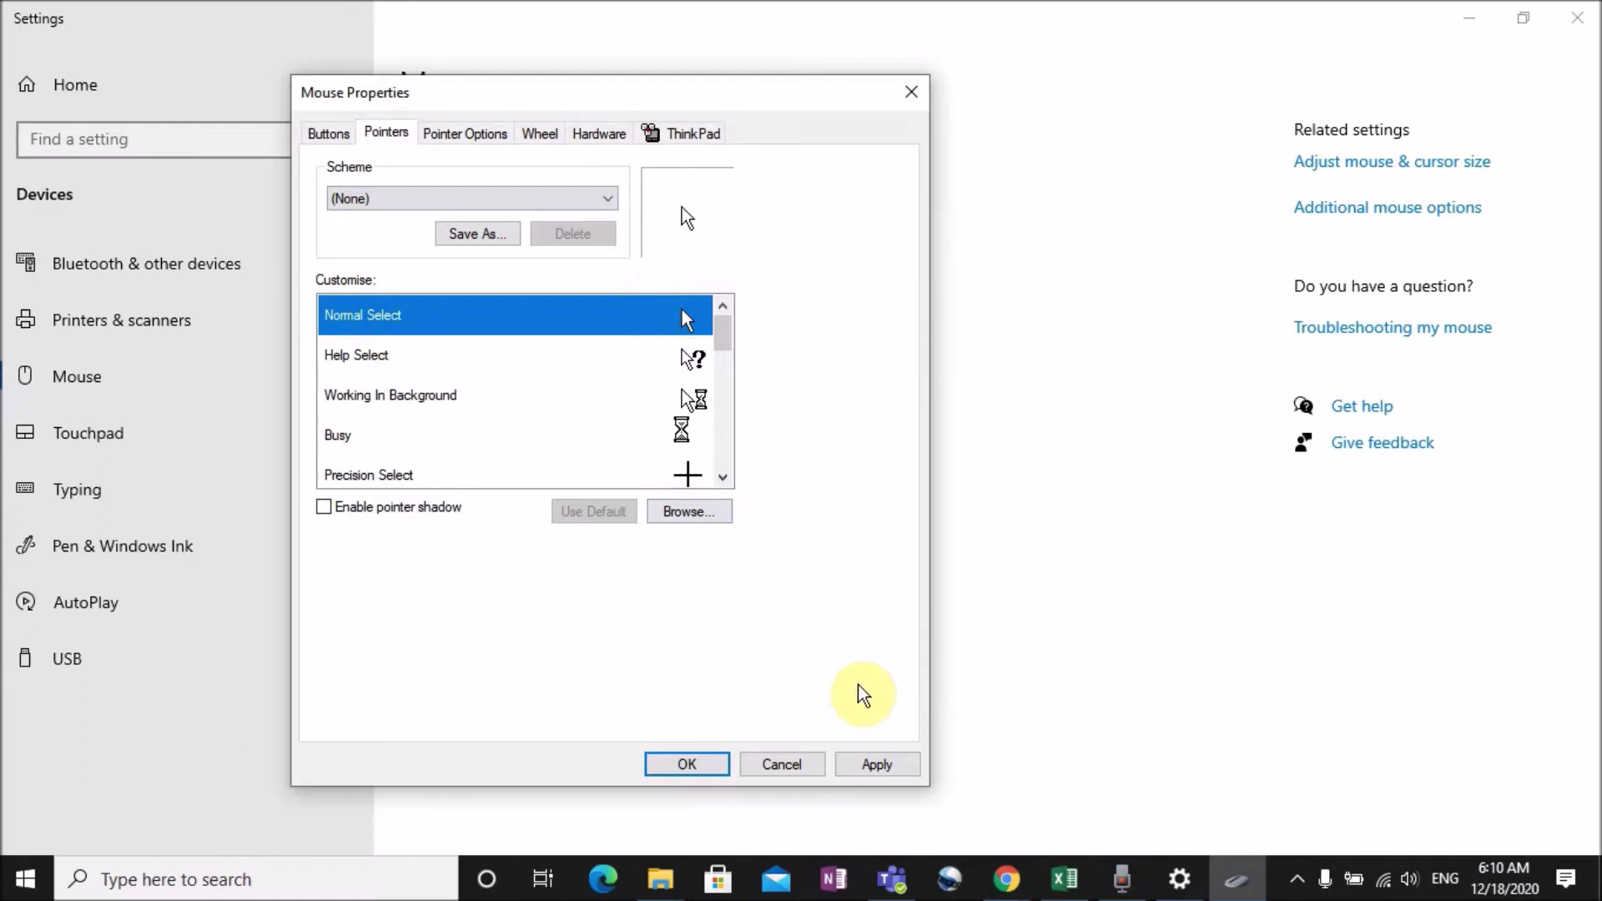
# Step: Load the rw-designer.com website in the browser
pyautogui.click(1007, 878)
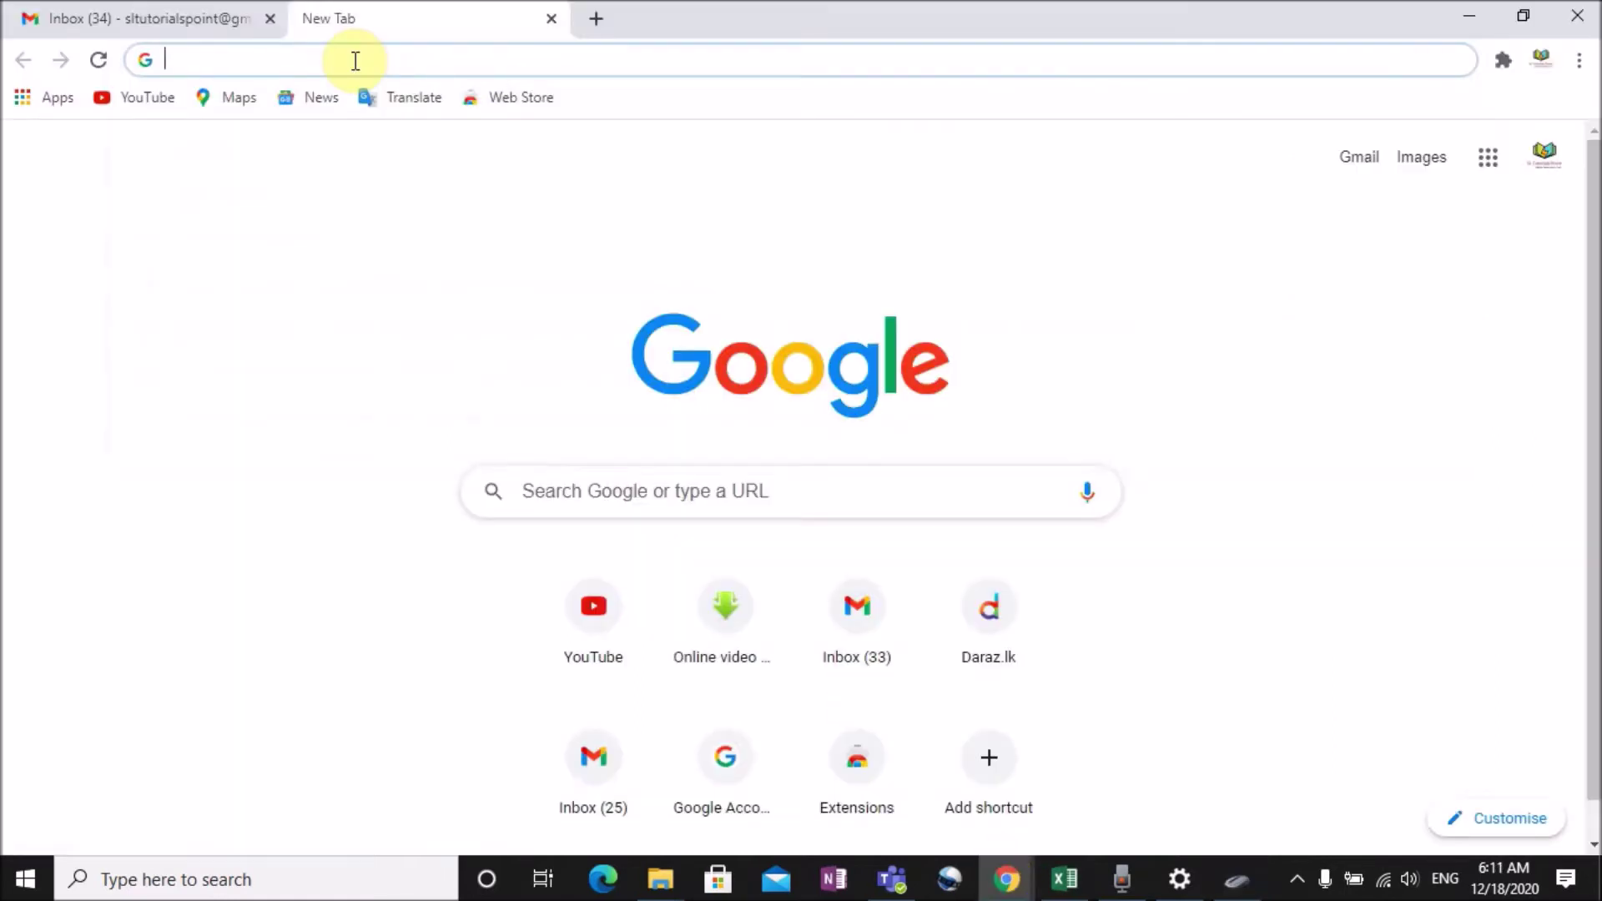
pyautogui.write('rw-designer.com')
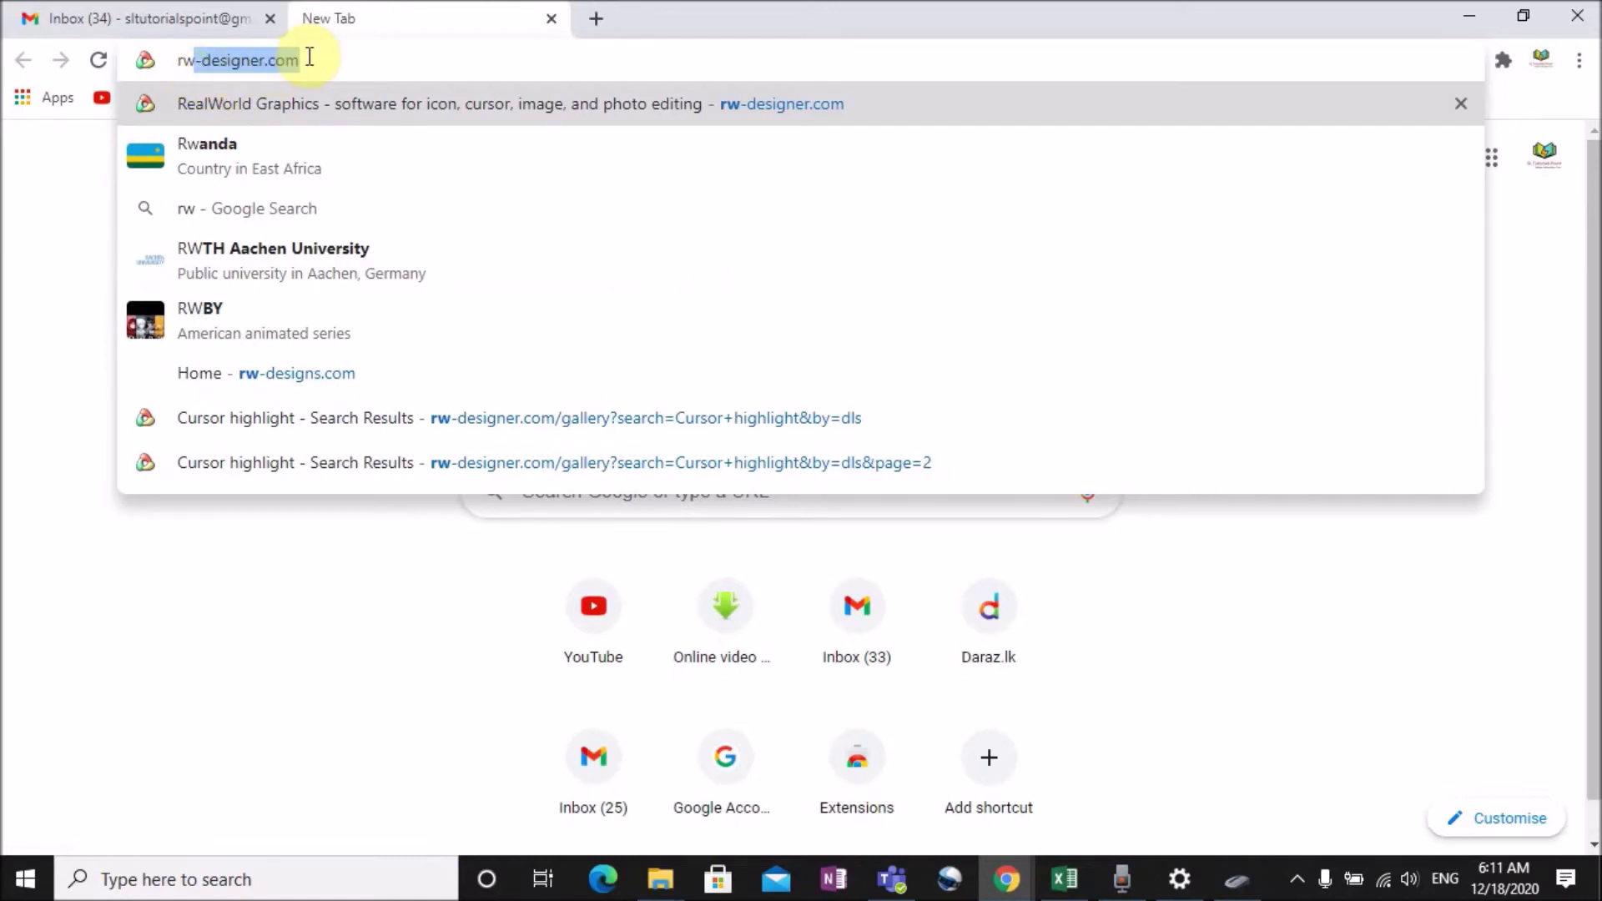
pyautogui.click(307, 55)
pyautogui.press('Return')
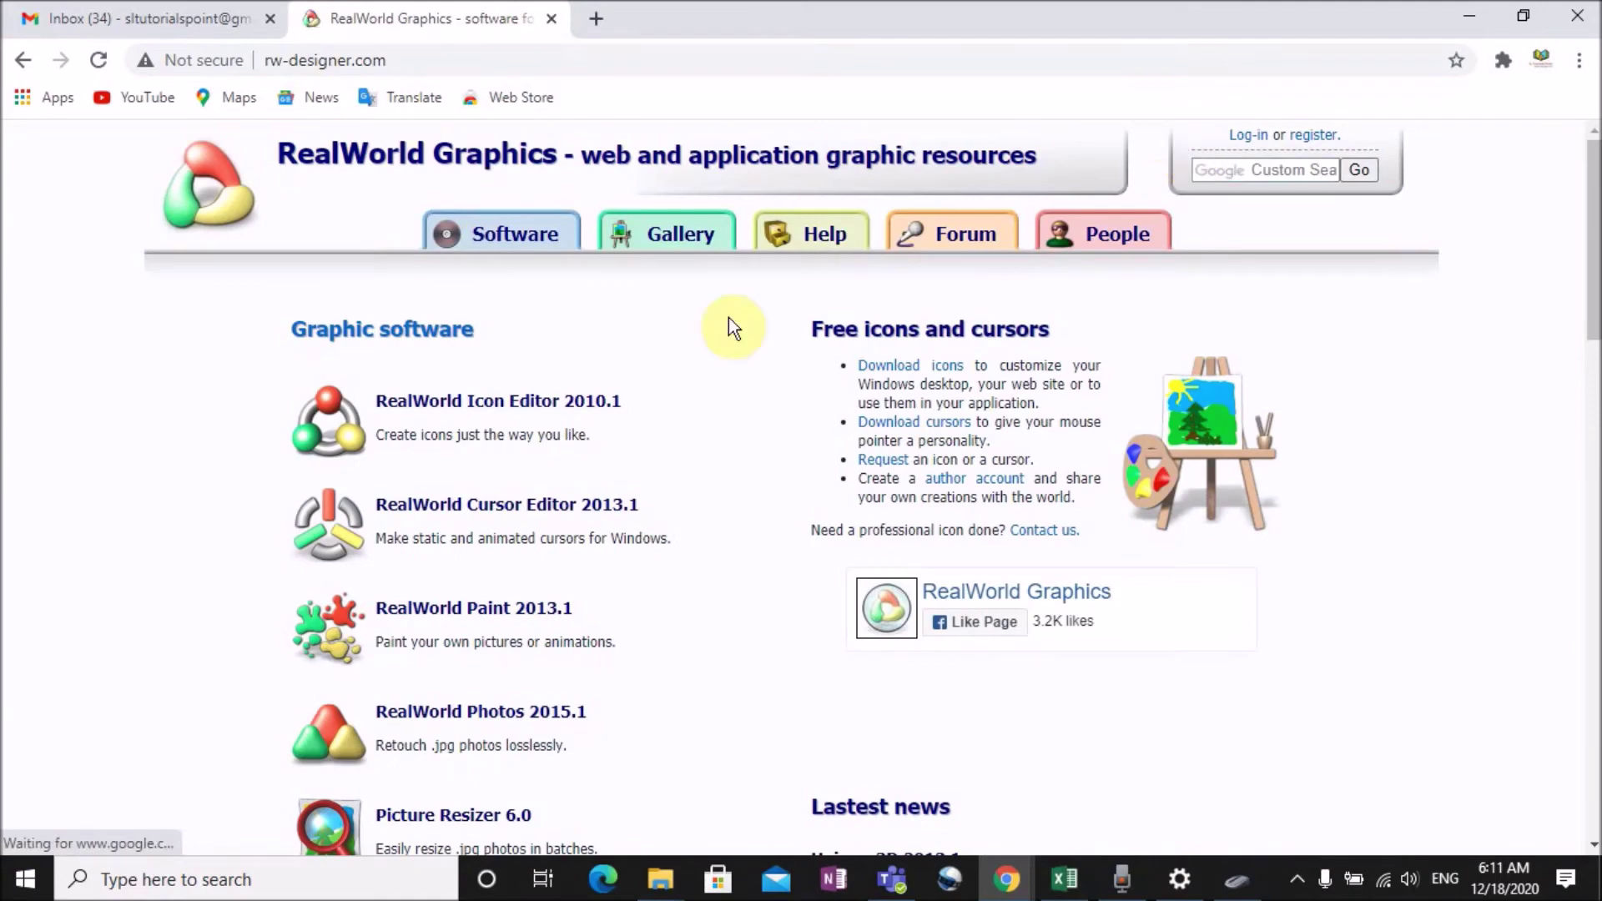
# Step: Search the icon and cursor gallery for 'Cursor highlight'
pyautogui.click(689, 240)
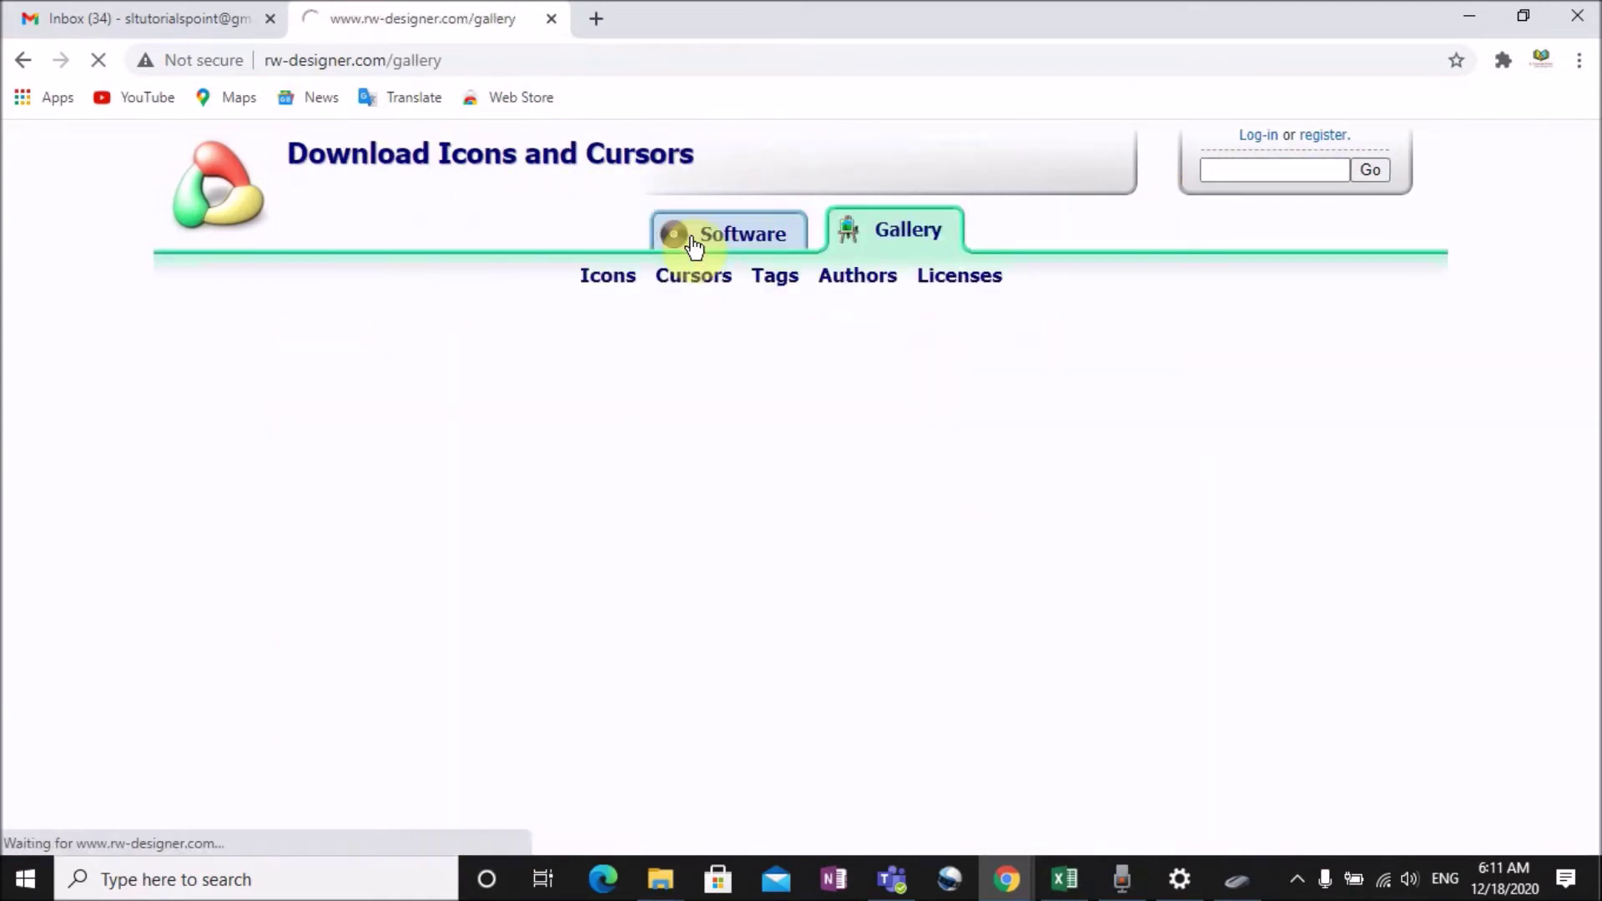
pyautogui.click(787, 427)
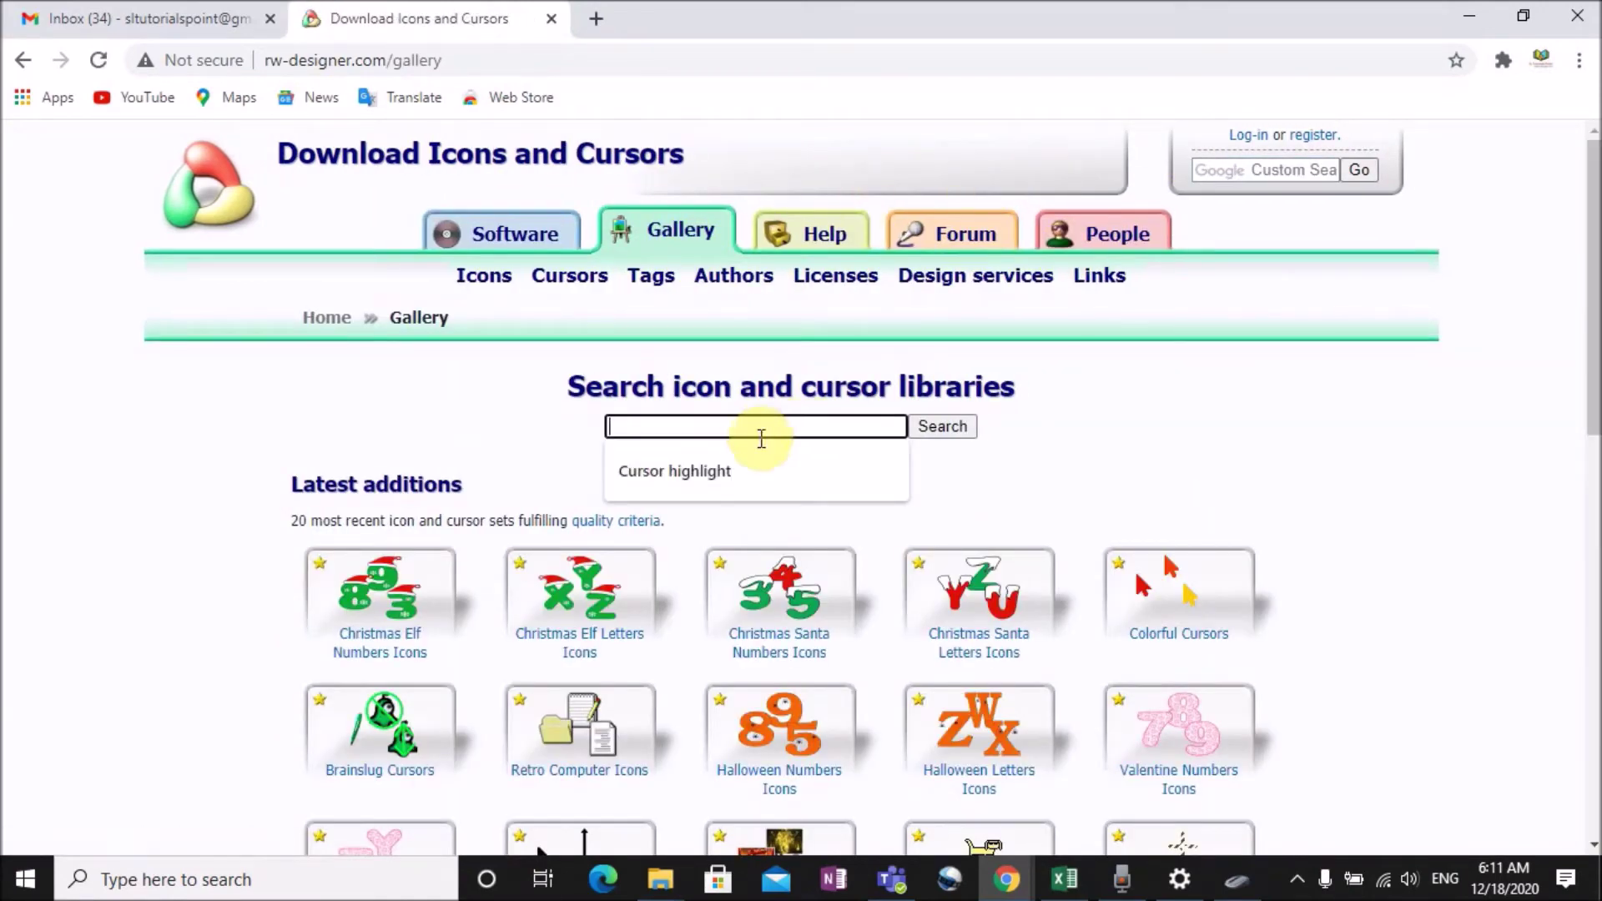
pyautogui.click(693, 472)
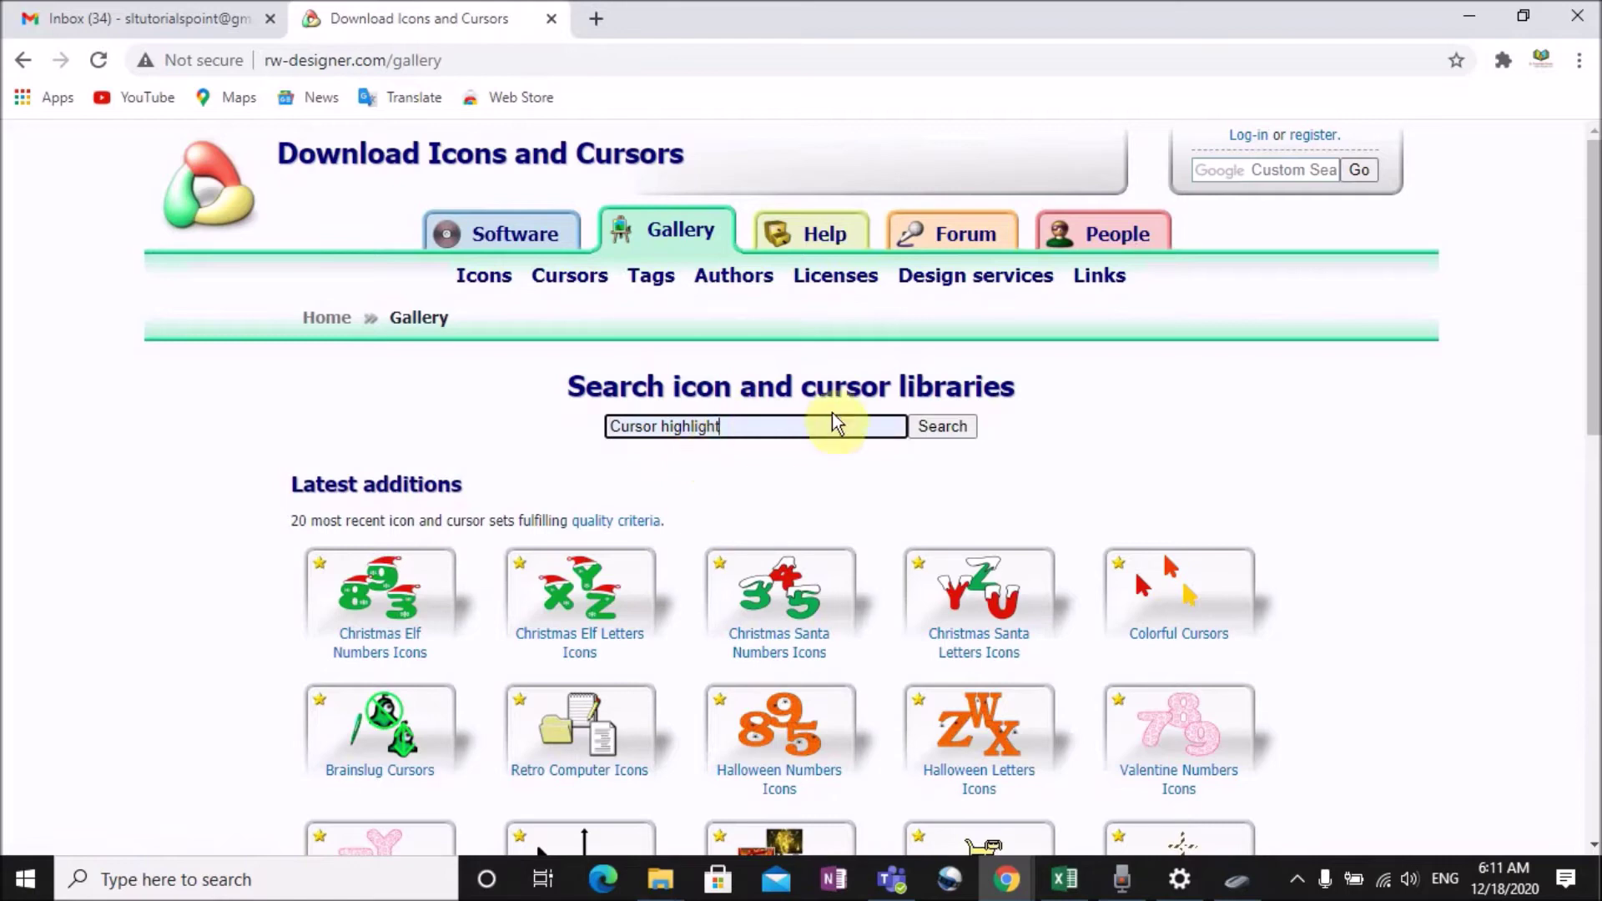
pyautogui.click(944, 428)
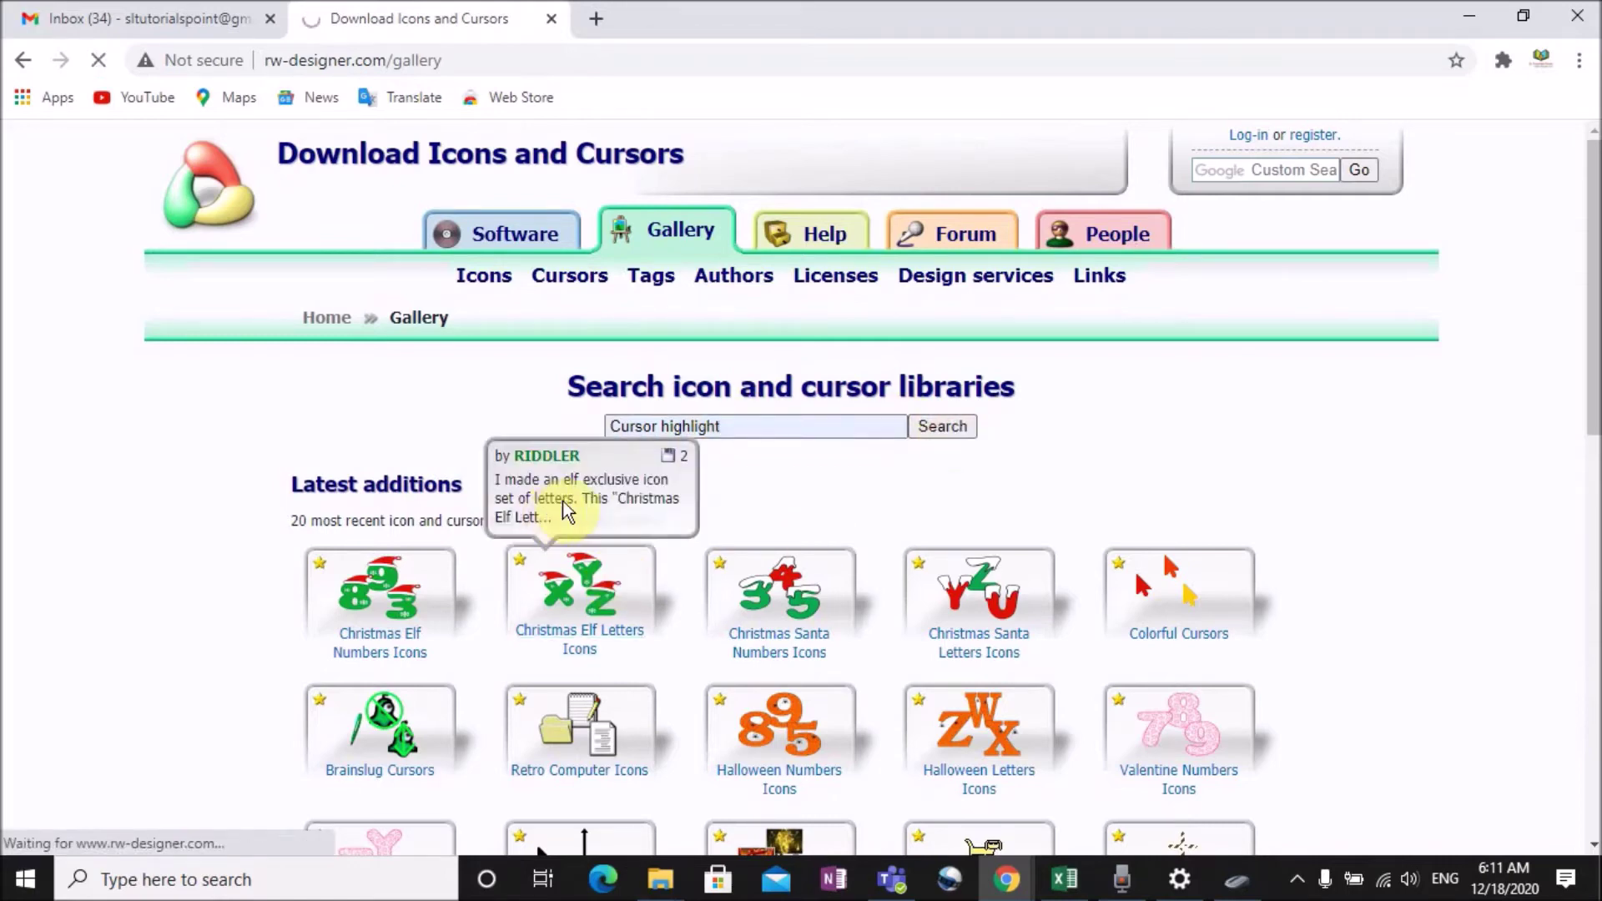
# Step: Scroll the Cursor highlight results and open the blue highlight.cur details page
pyautogui.scroll(-9, 949, 424)
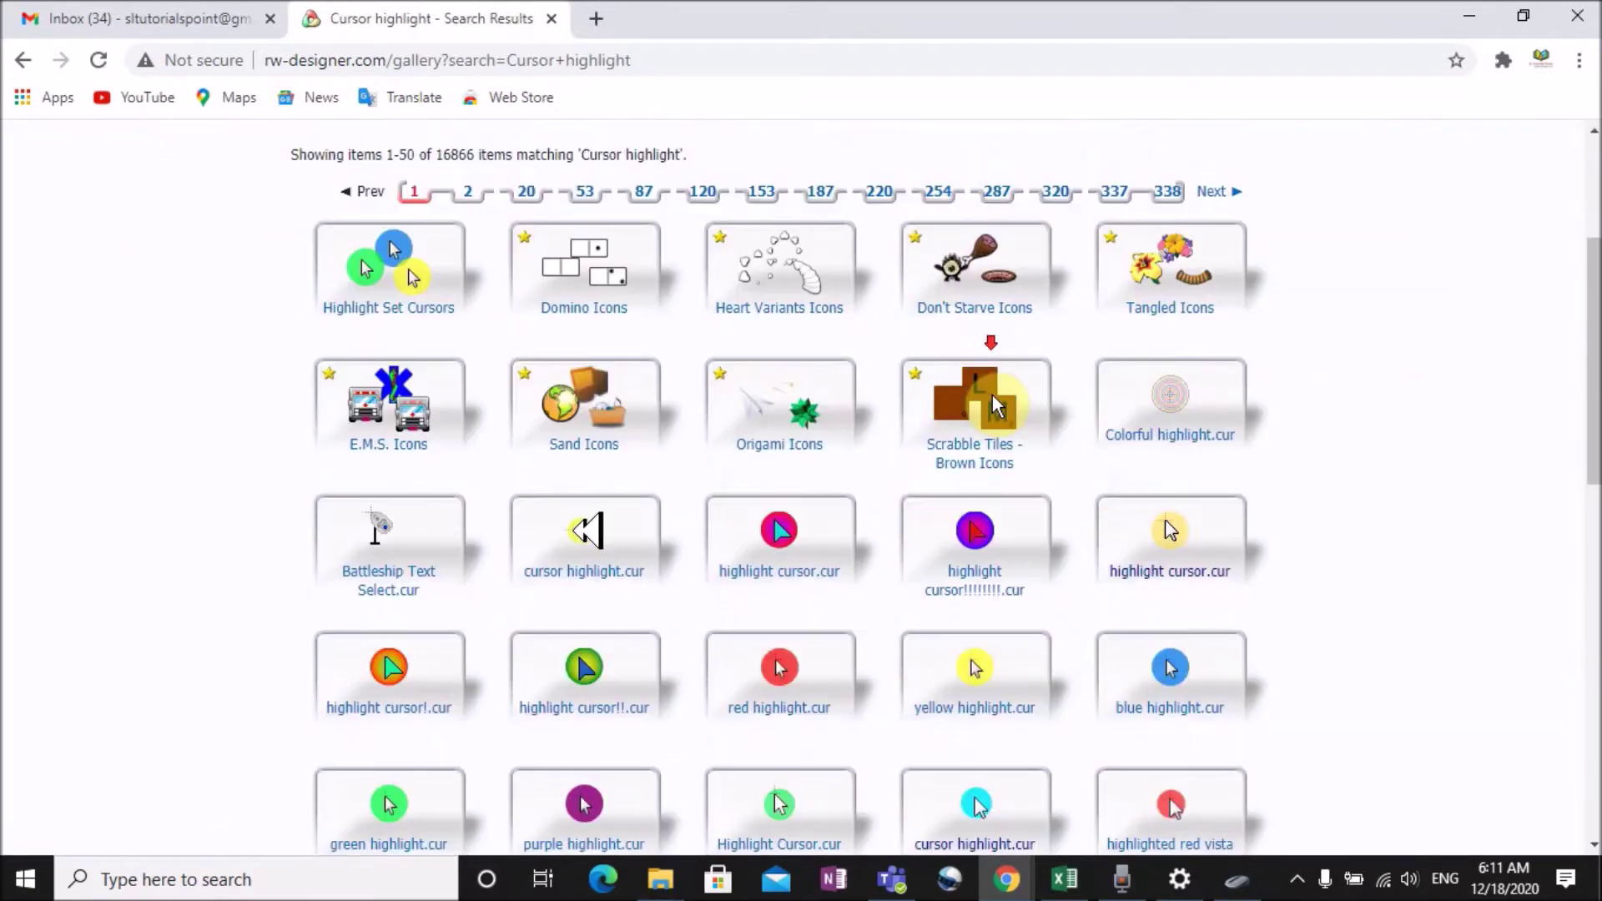
pyautogui.scroll(8, 926, 342)
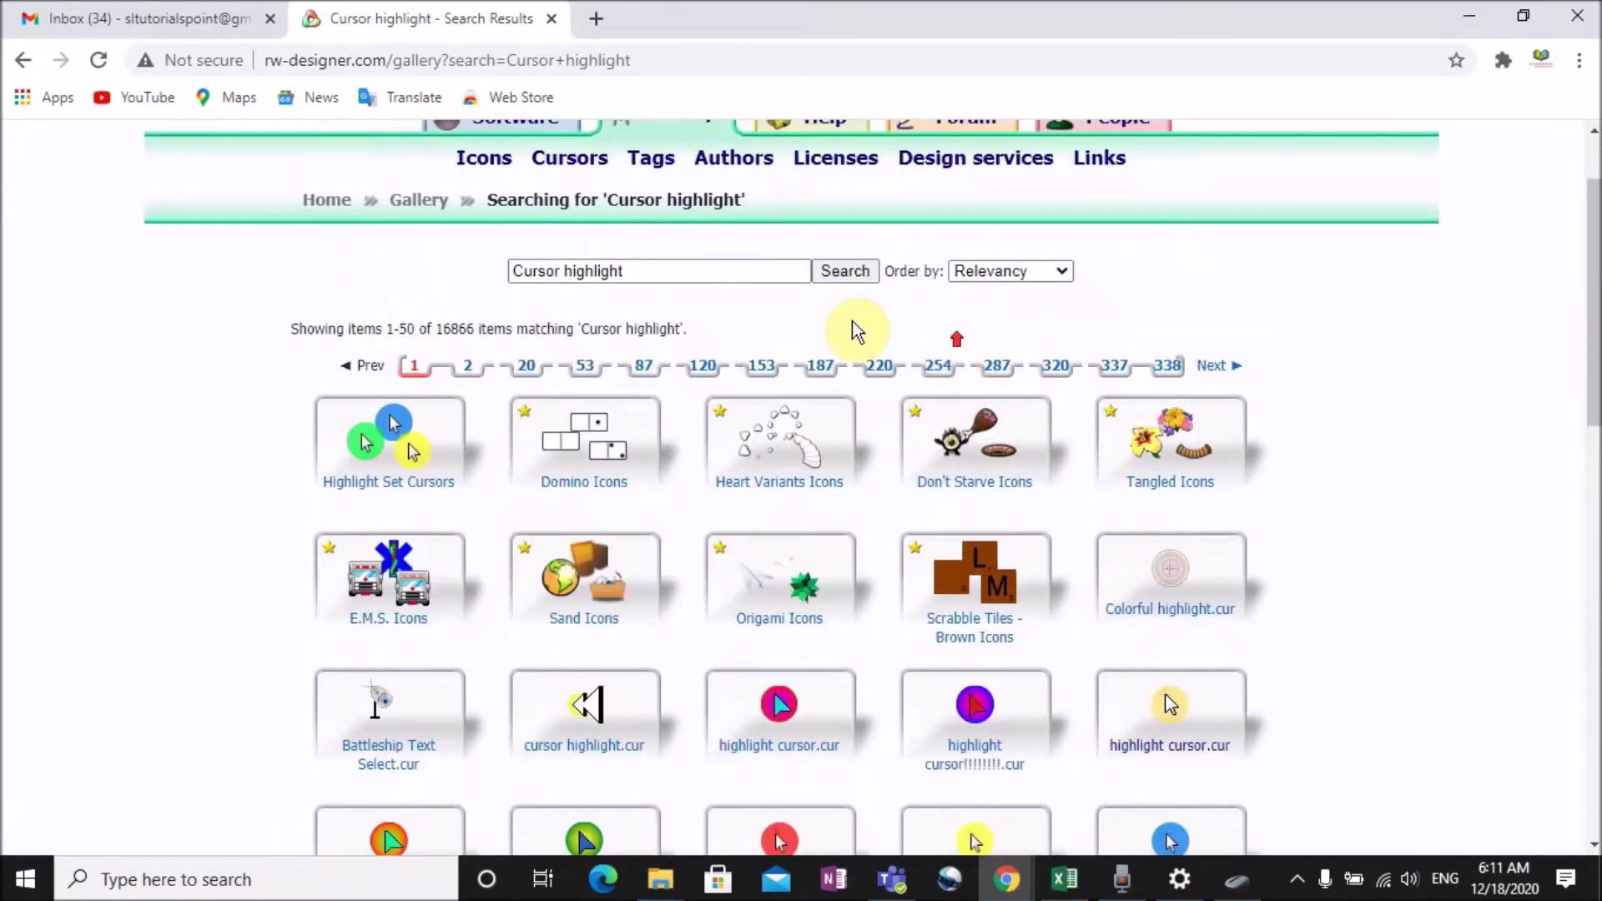
pyautogui.scroll(-4, 1127, 544)
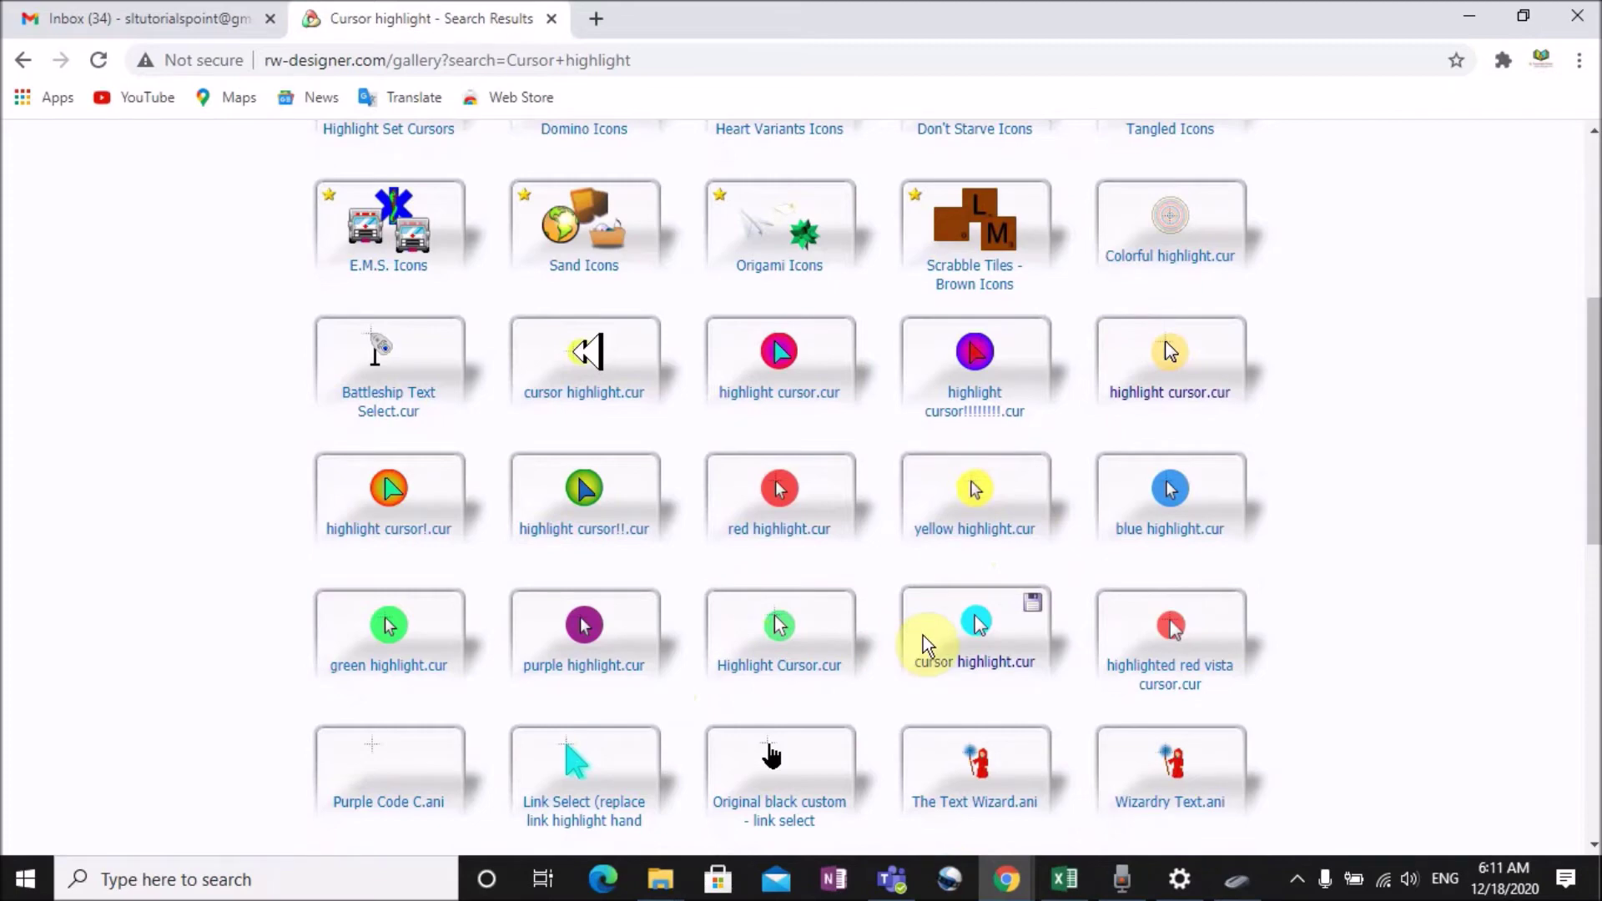
pyautogui.scroll(-1, 941, 605)
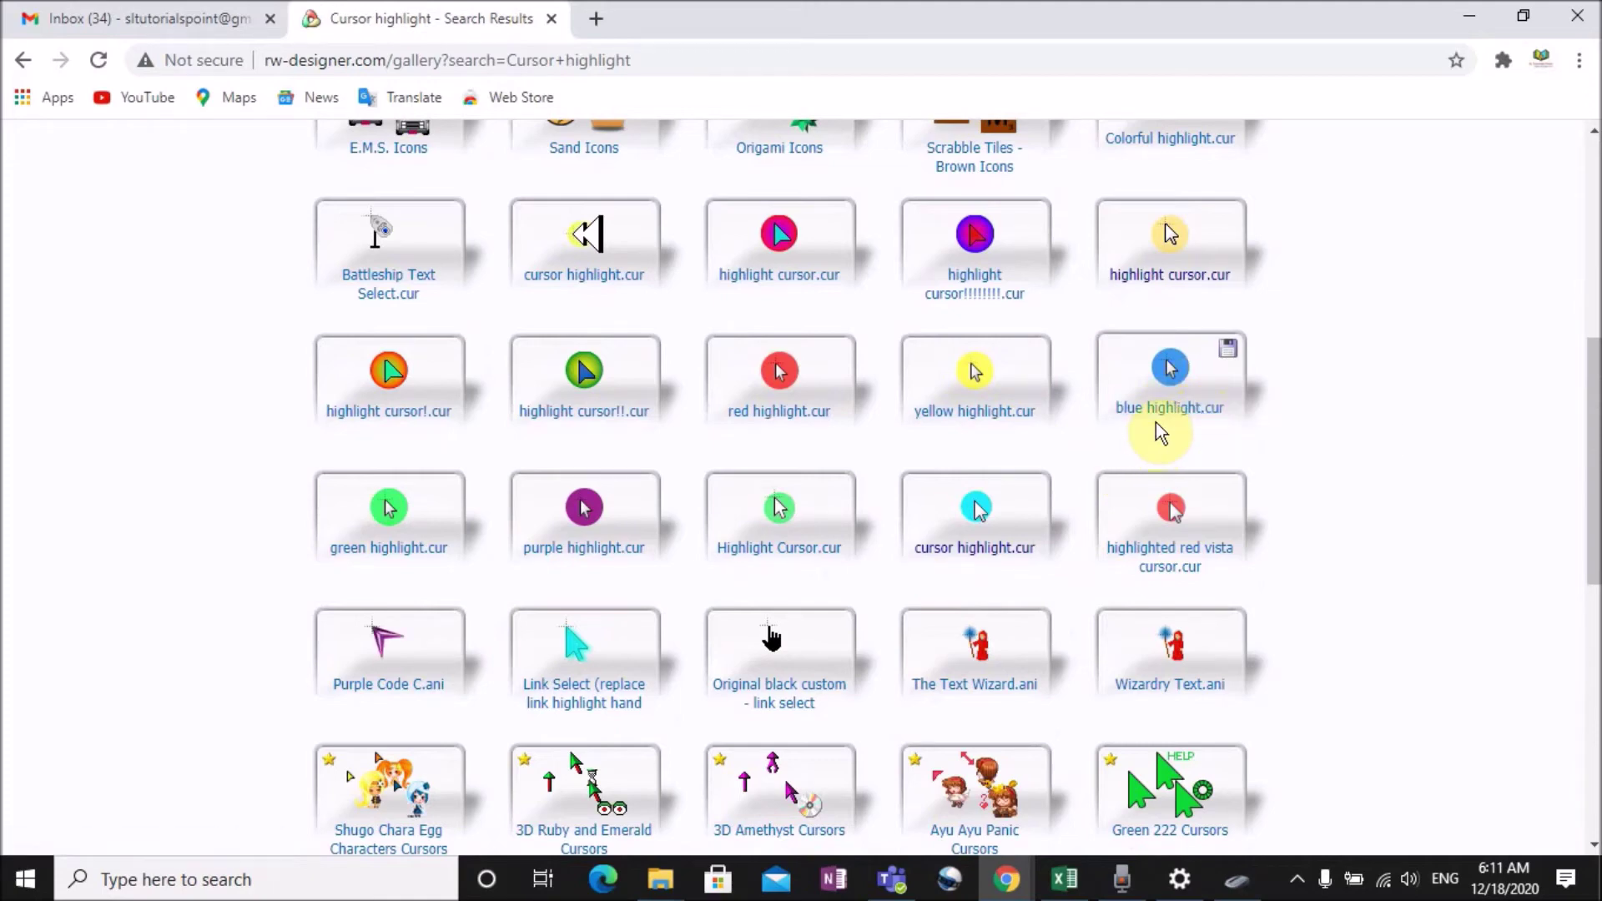
pyautogui.click(1175, 409)
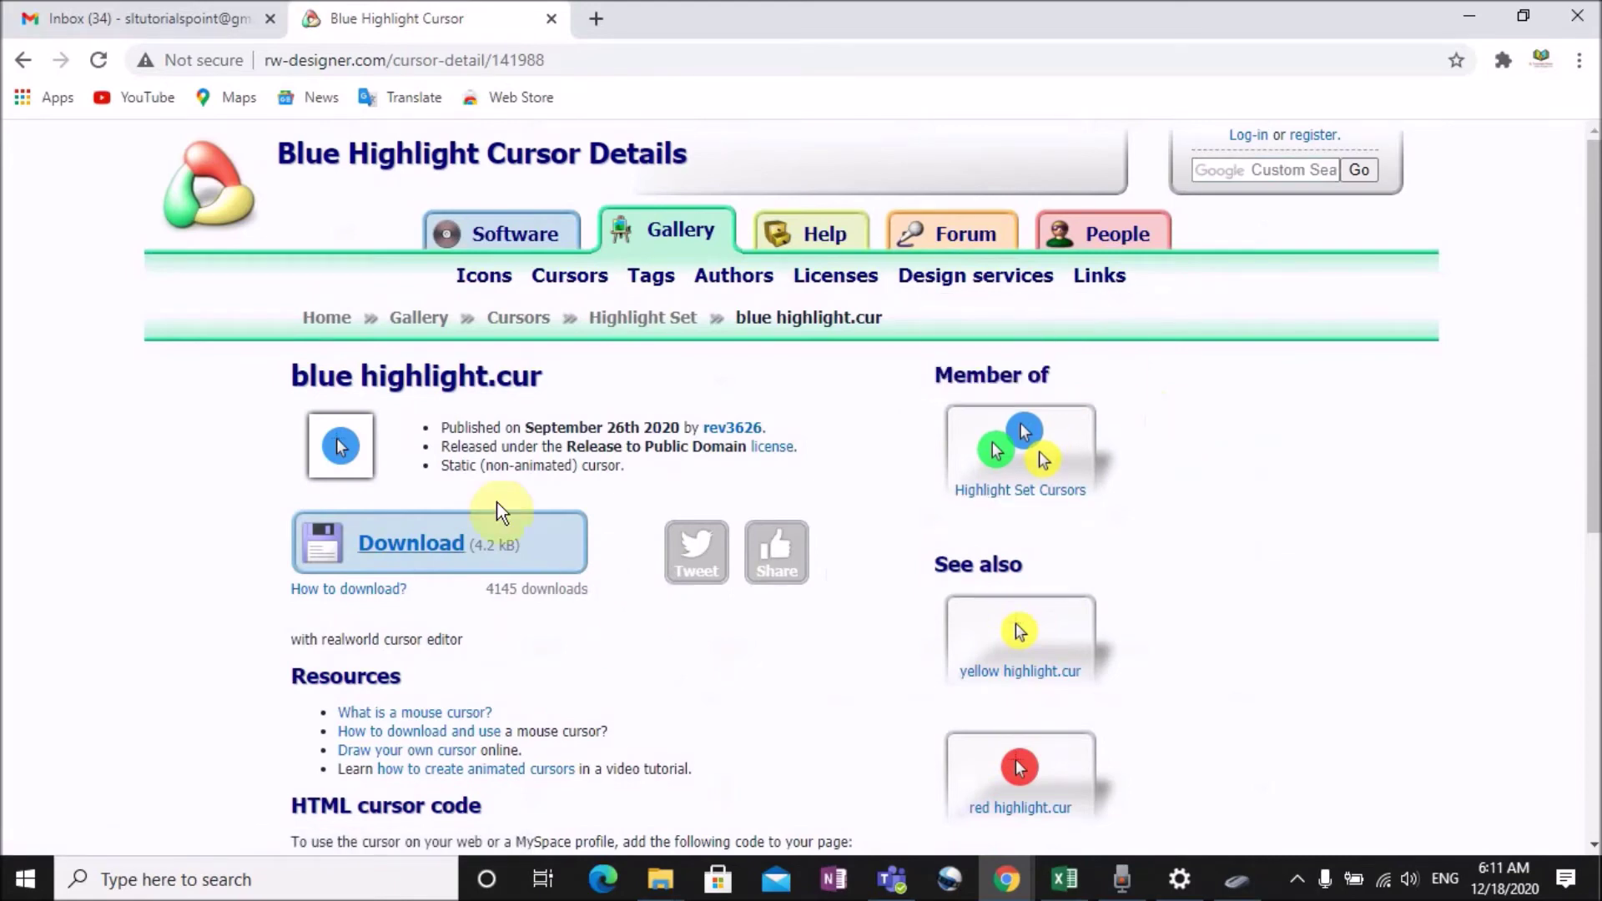
# Step: Download blue highlight.cur and show it in the Downloads folder
pyautogui.click(423, 552)
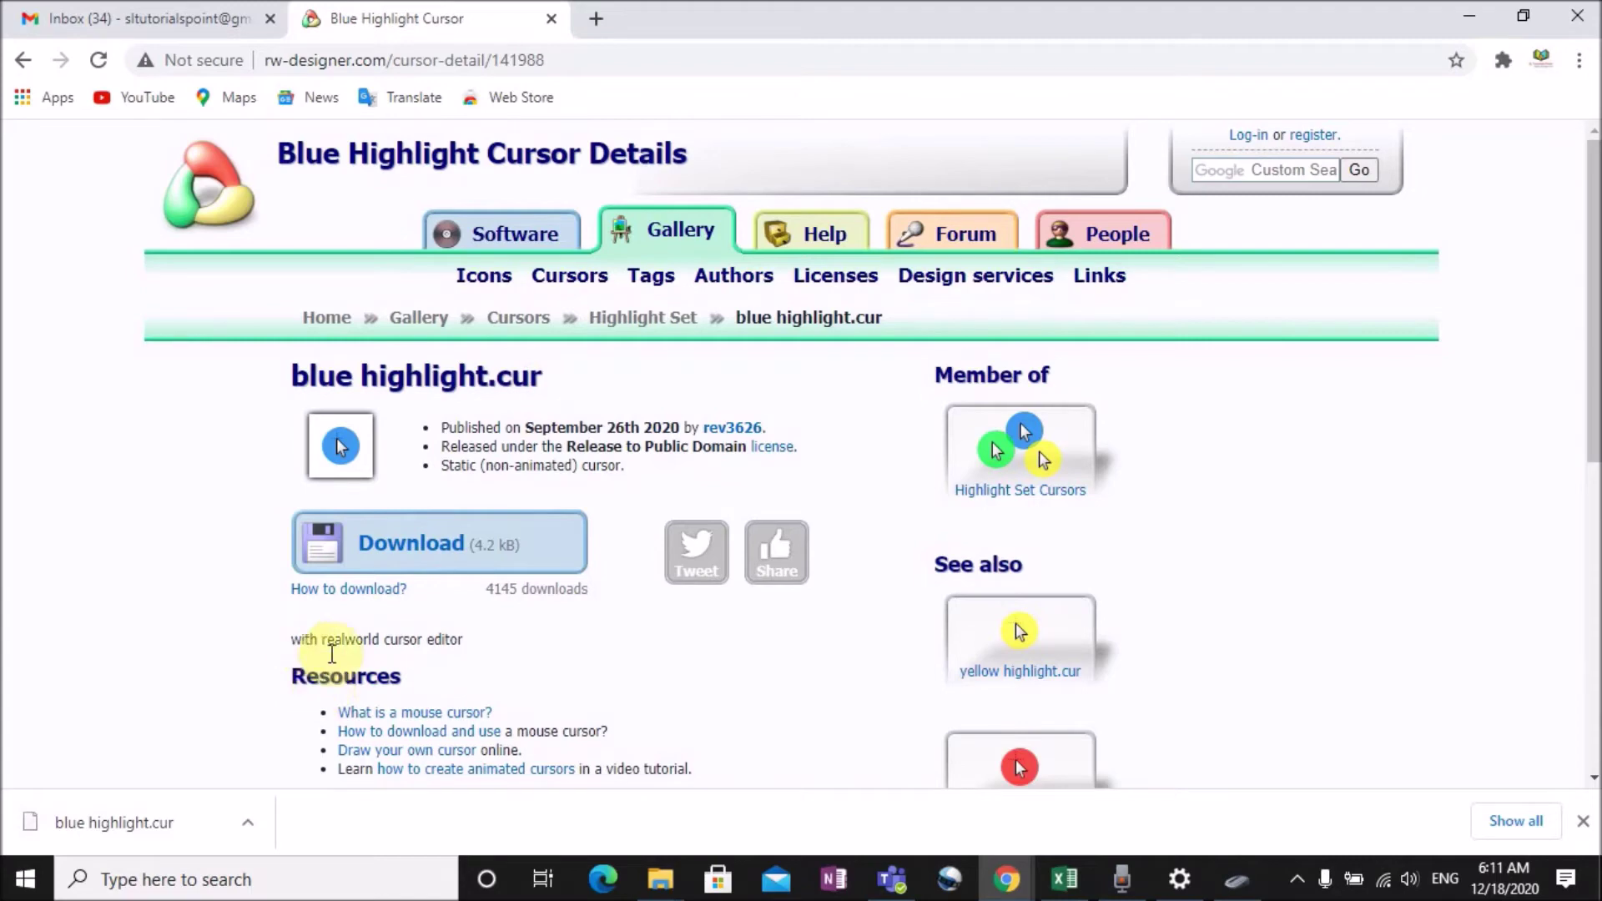
pyautogui.click(249, 825)
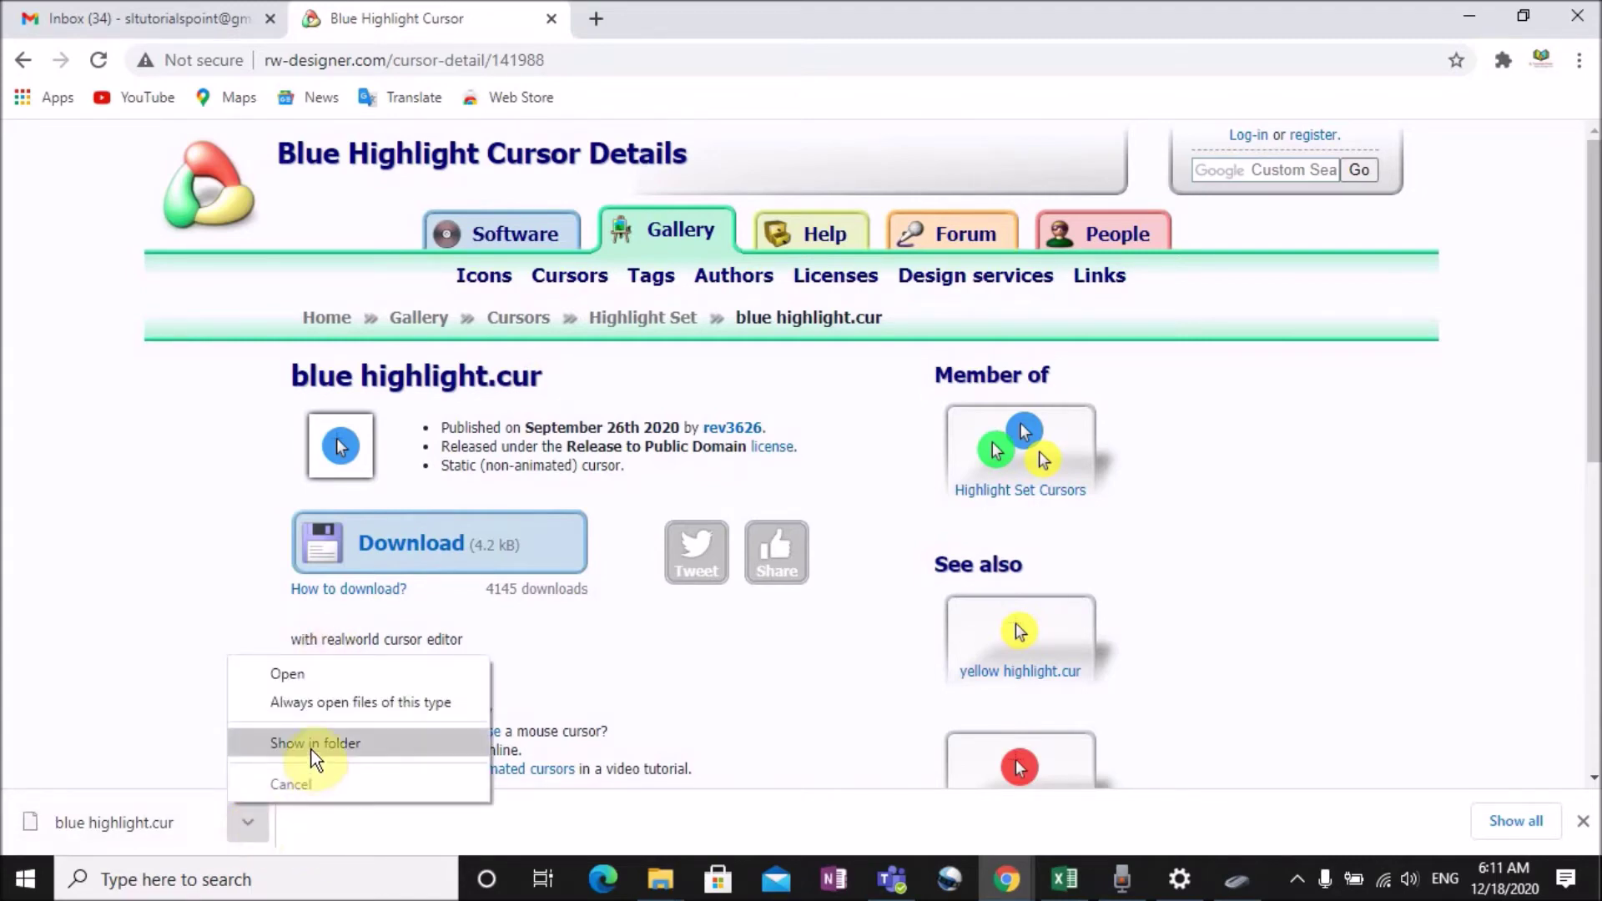
pyautogui.click(338, 743)
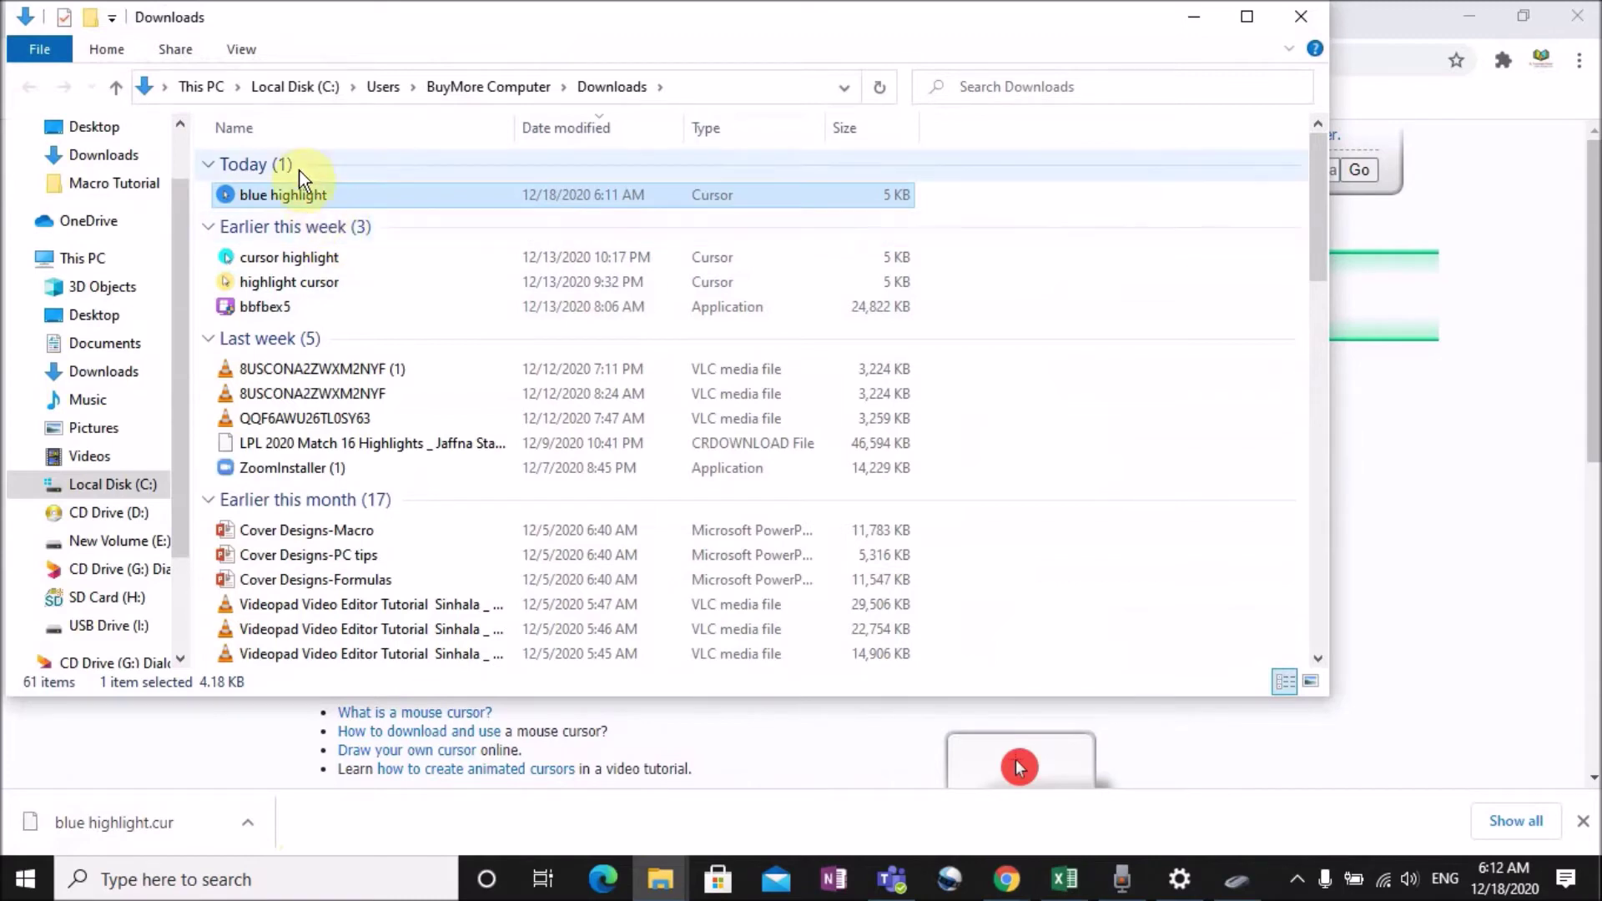
# Step: Navigate from the C: drive through Windows into the Cursors folder, after a Program Files detour
pyautogui.click(138, 486)
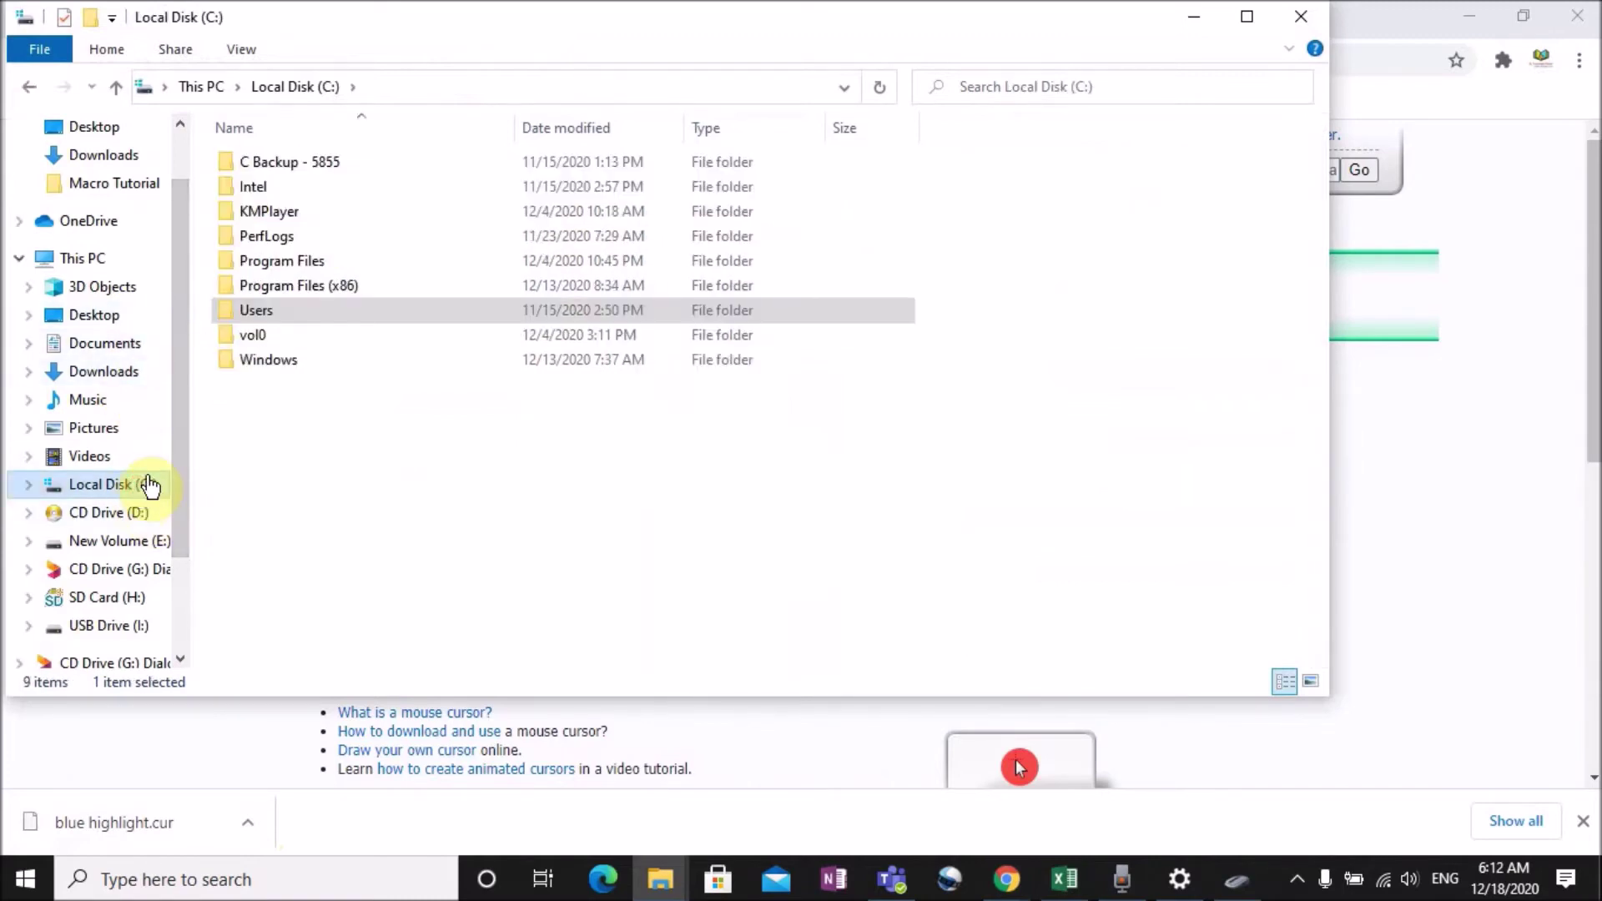
pyautogui.doubleClick(315, 262)
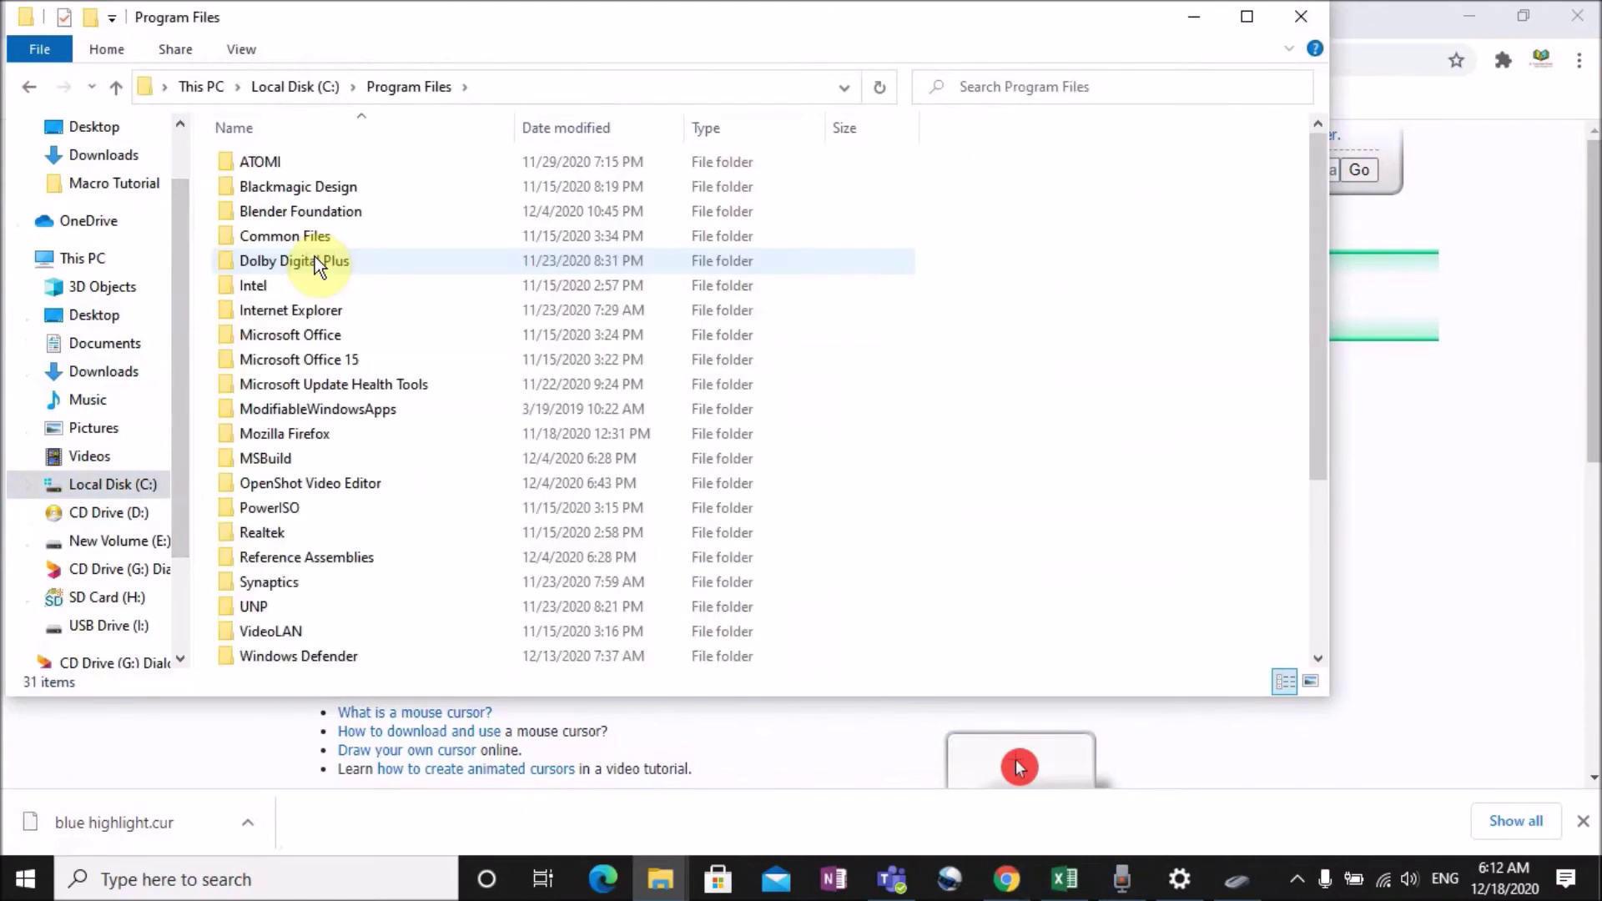
pyautogui.click(323, 90)
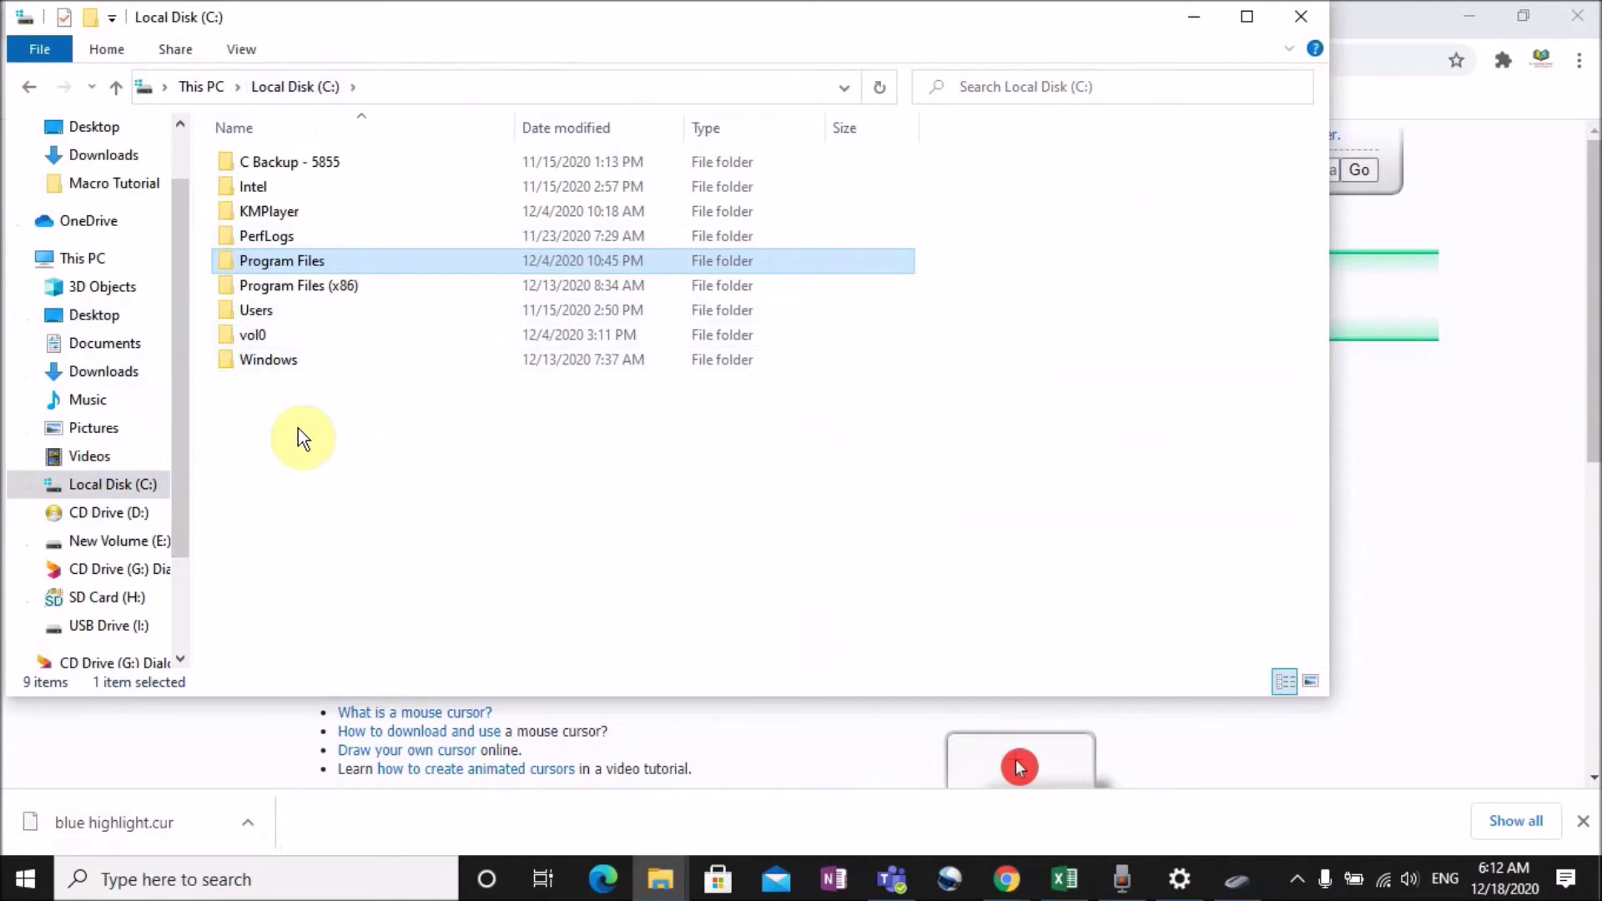
pyautogui.doubleClick(268, 361)
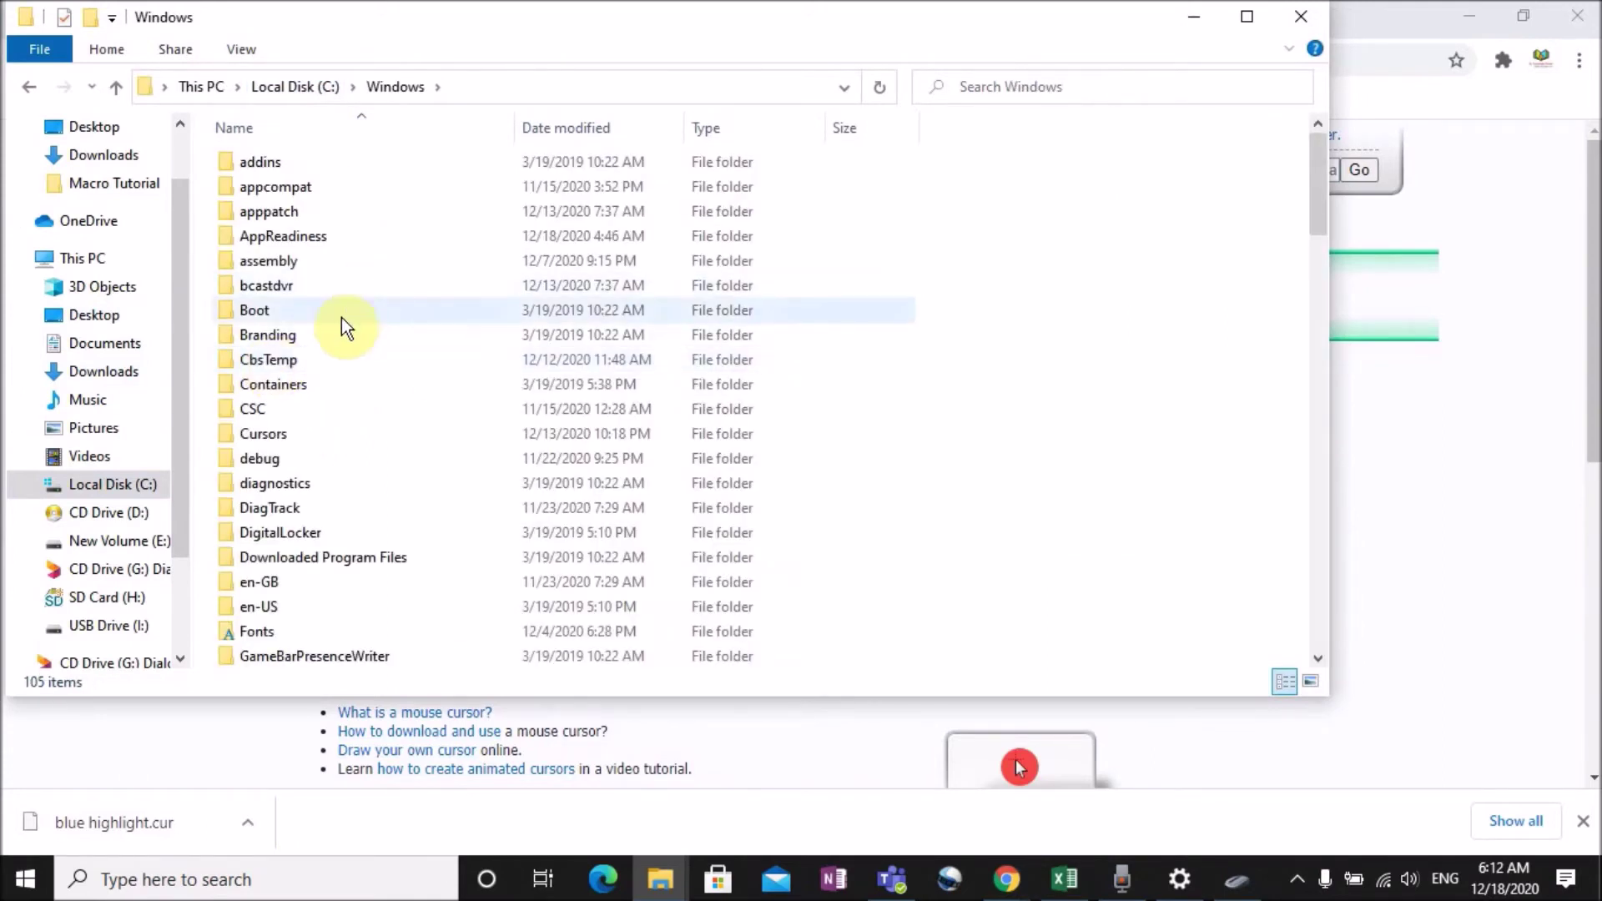
pyautogui.click(302, 439)
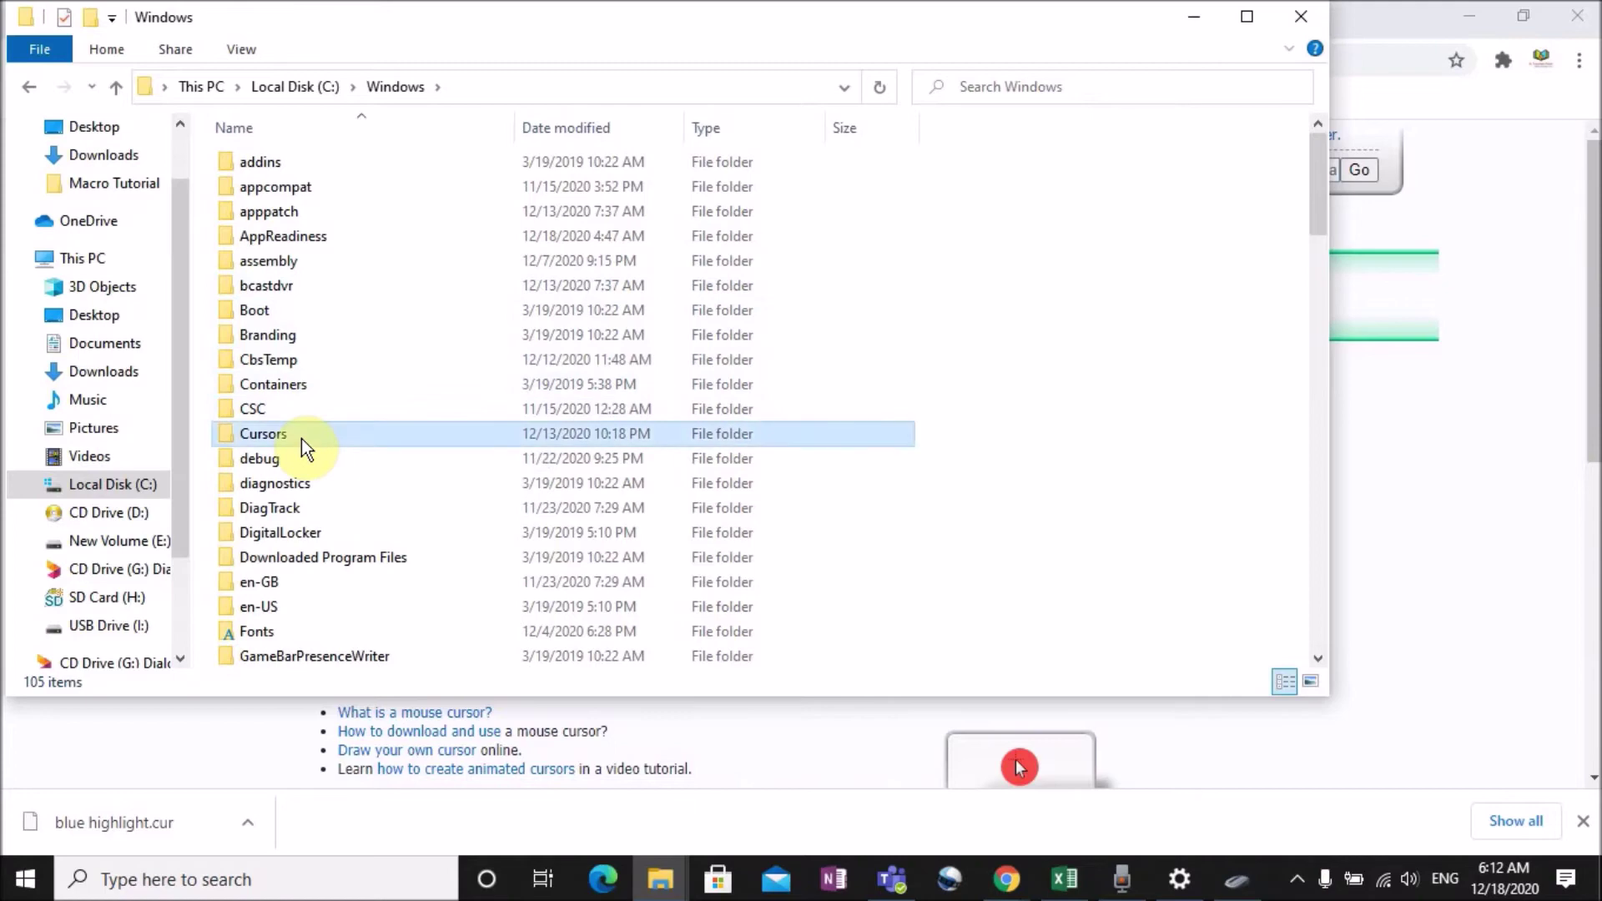
pyautogui.doubleClick(305, 442)
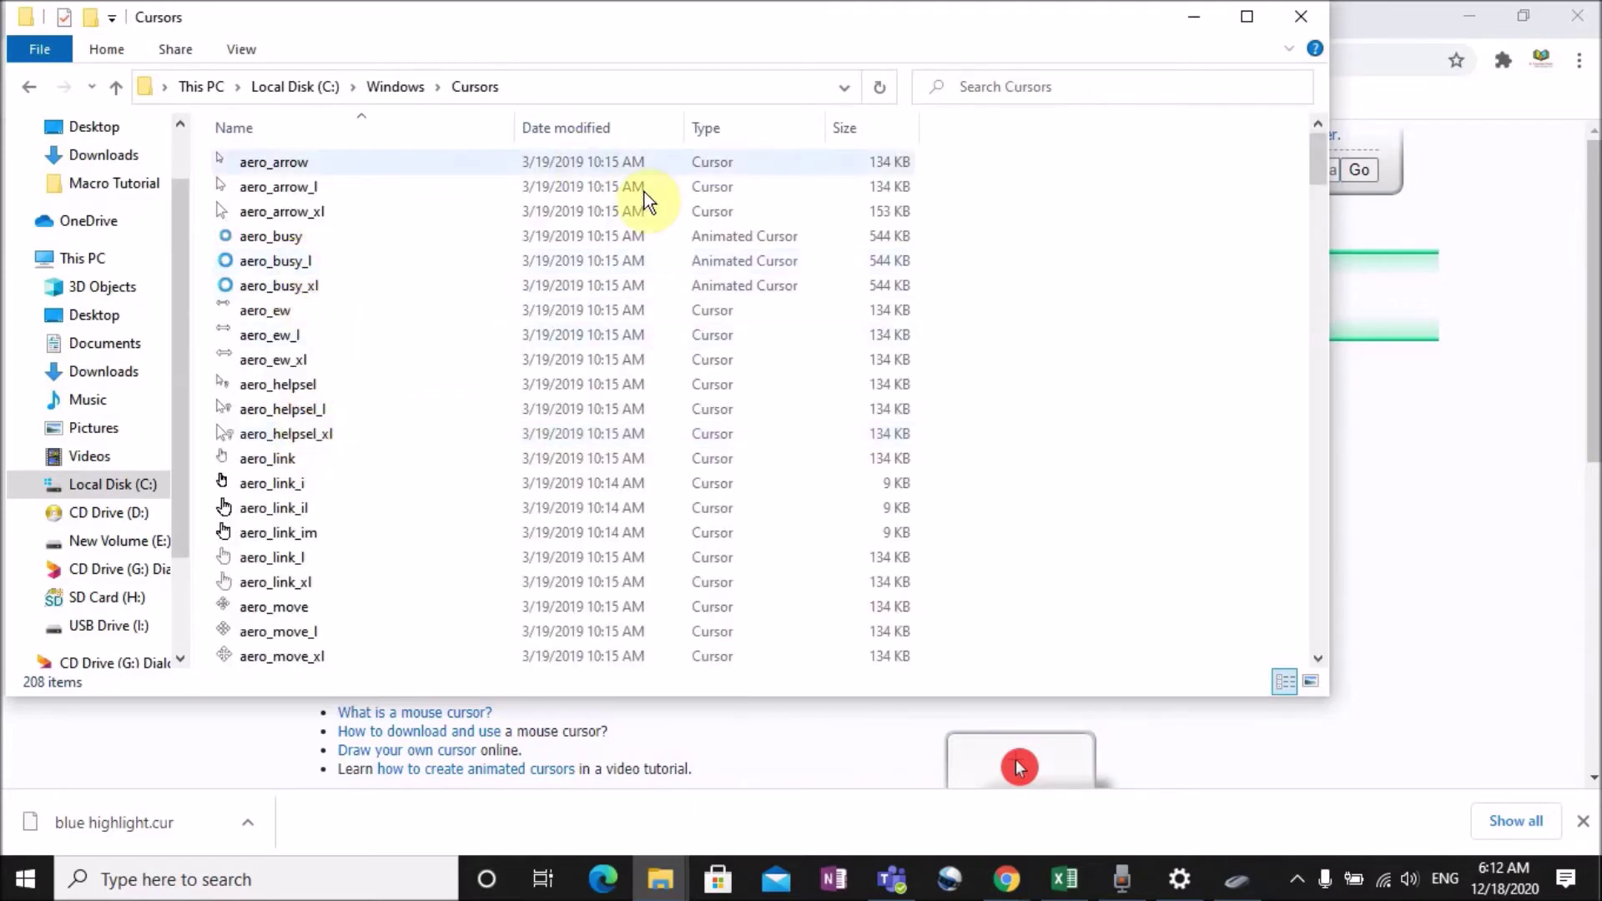
pyautogui.scroll(-4, 404, 413)
pyautogui.scroll(4, 404, 413)
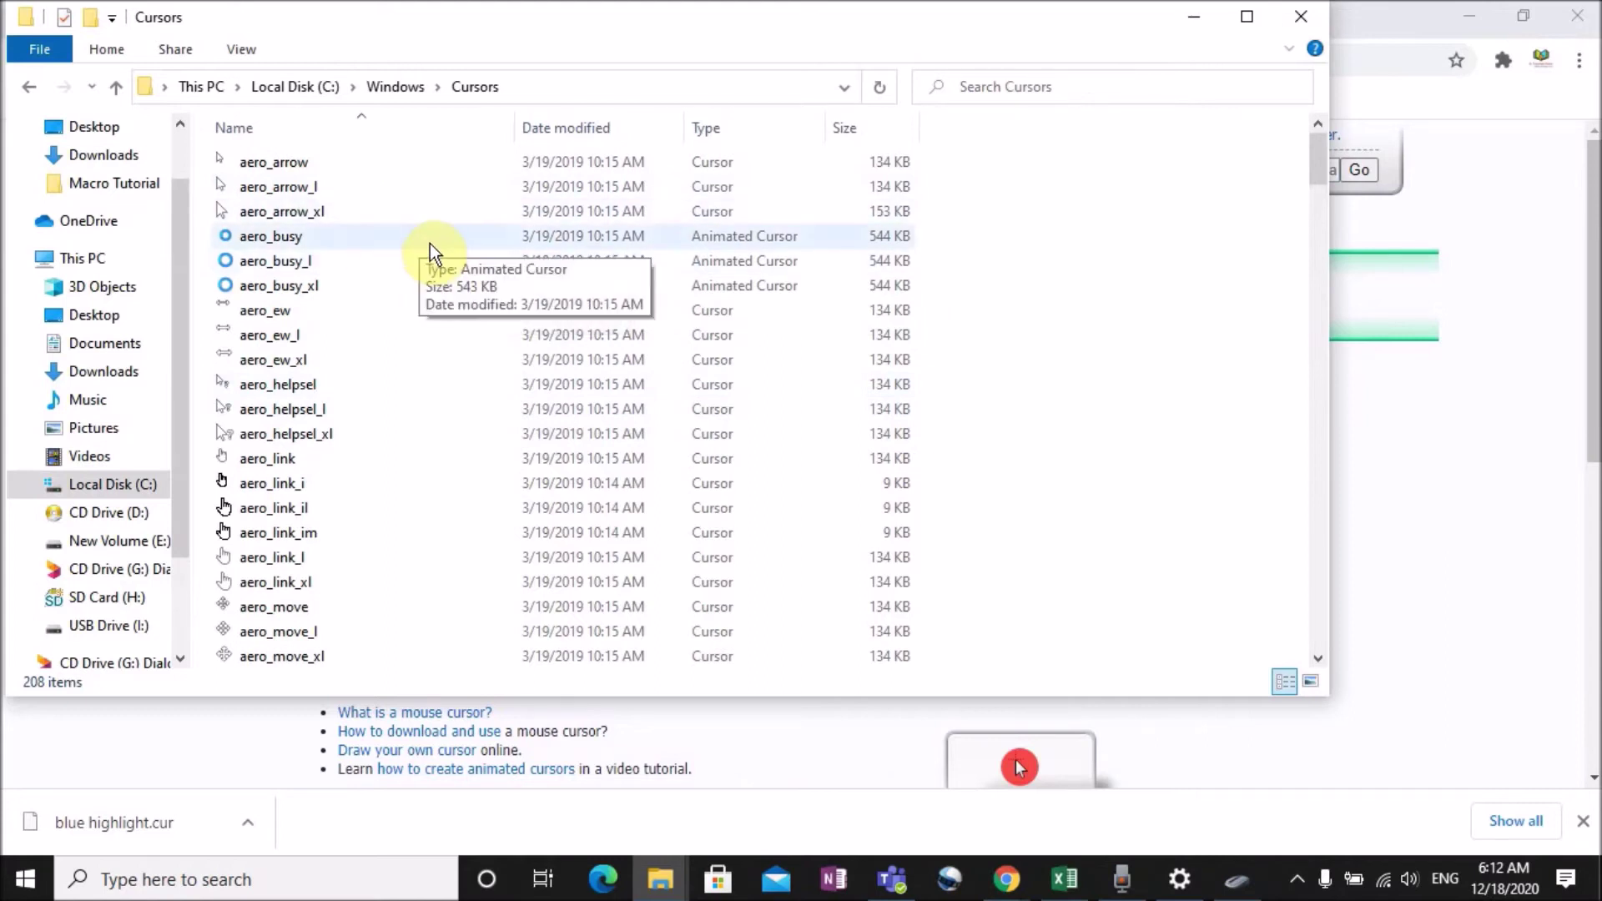
# Step: Paste the blue highlight cursor into C:\Windows\Cursors, granting administrator permission
pyautogui.rightClick(970, 238)
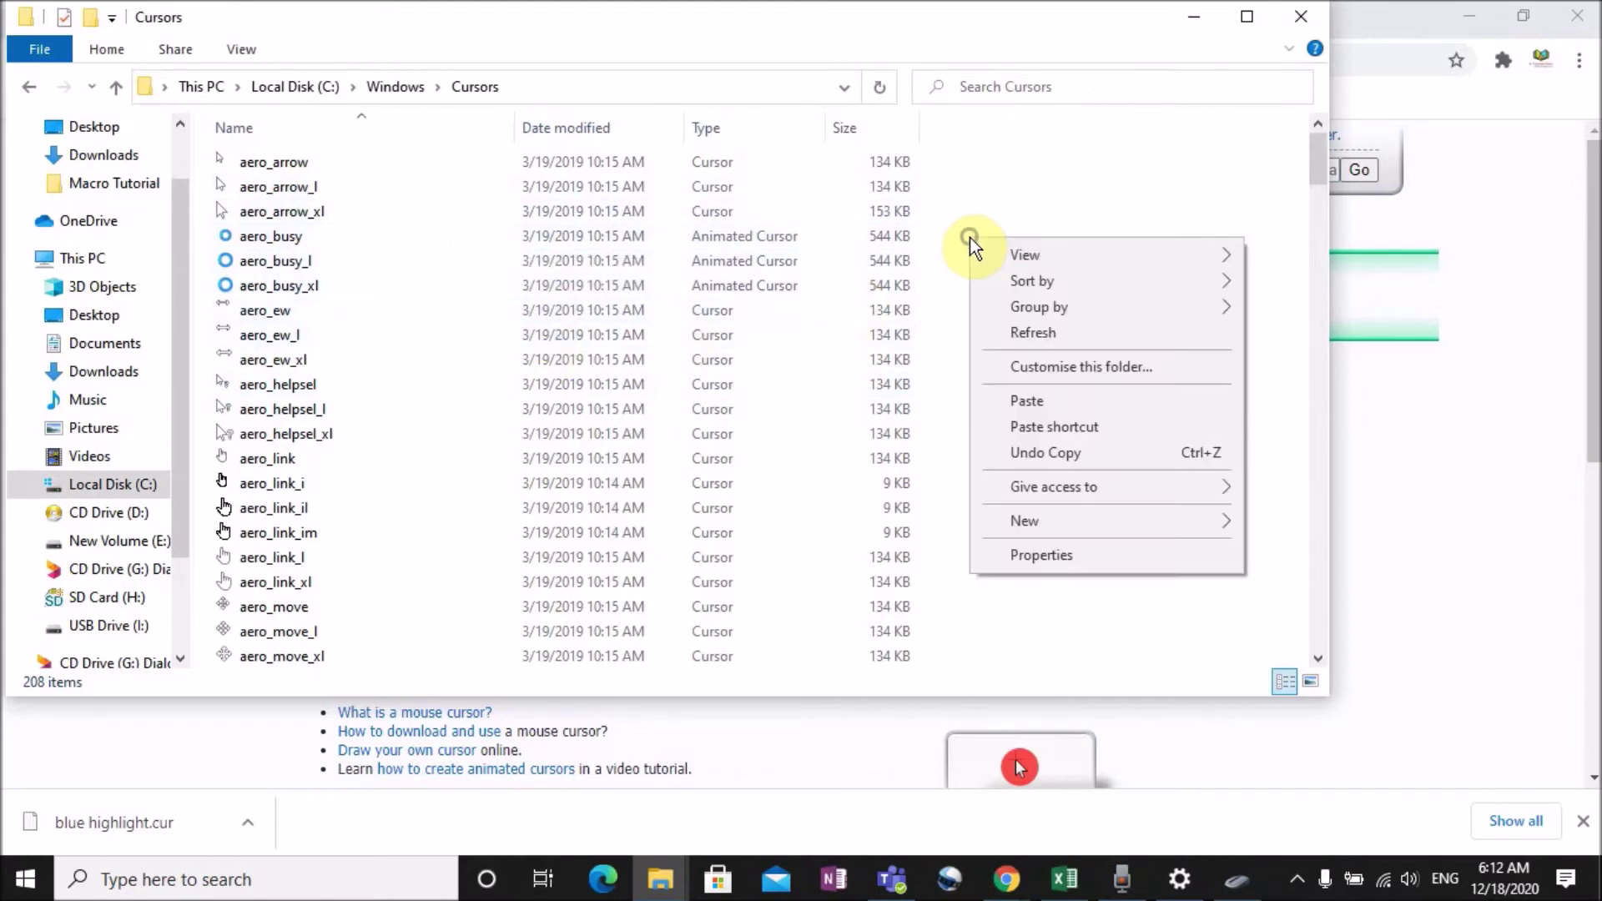
pyautogui.click(1039, 403)
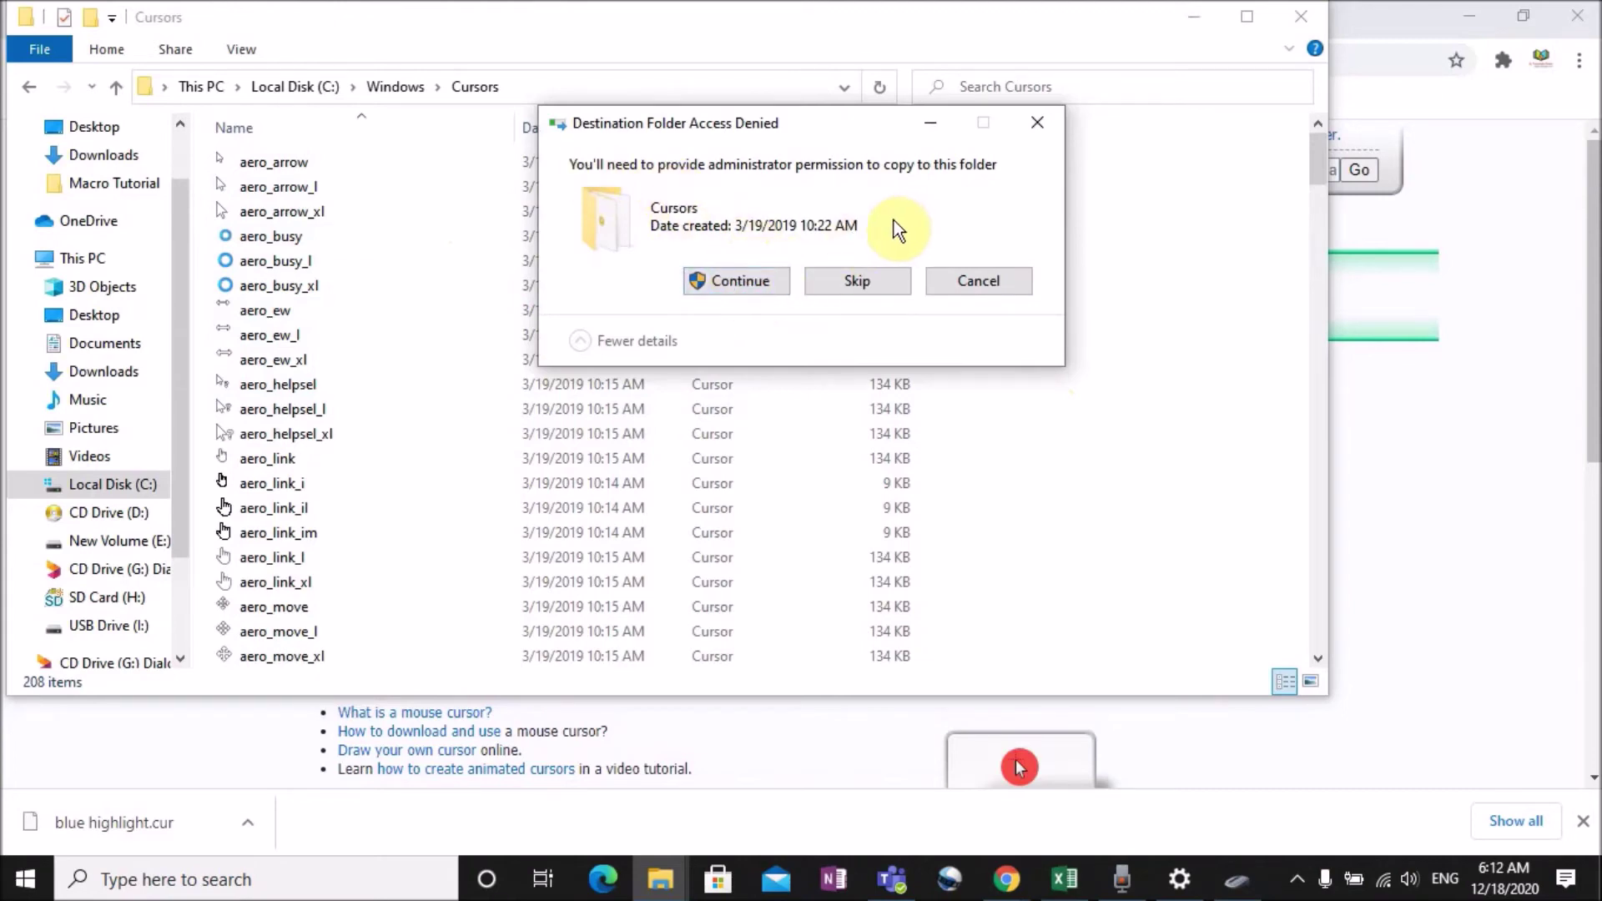
pyautogui.click(738, 280)
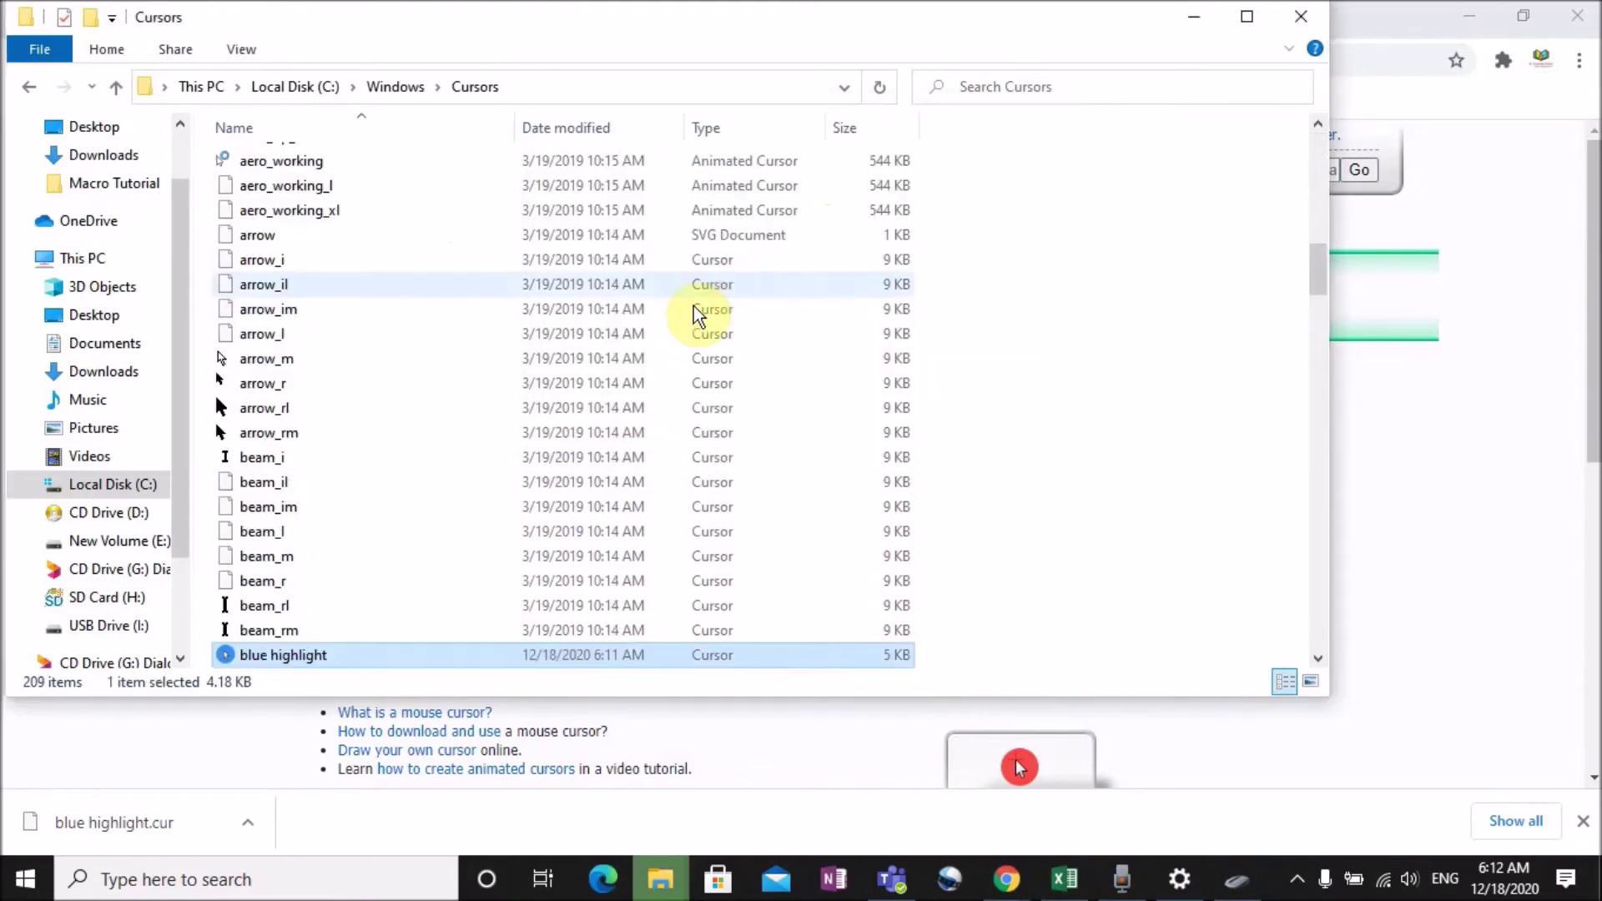
pyautogui.scroll(-1, 347, 674)
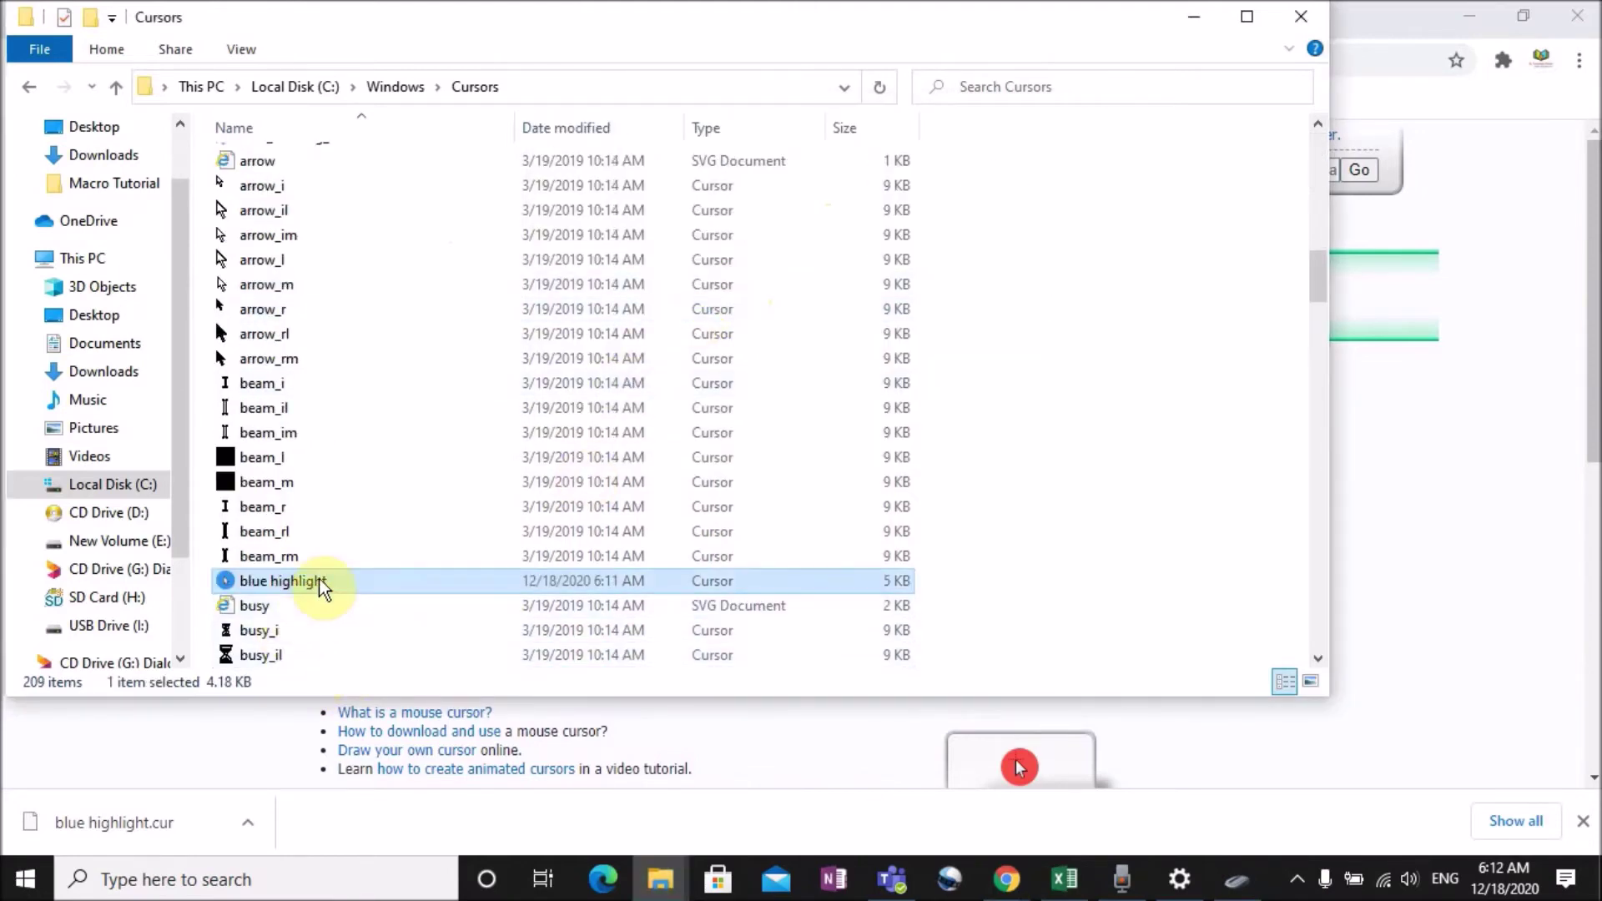
pyautogui.click(134, 882)
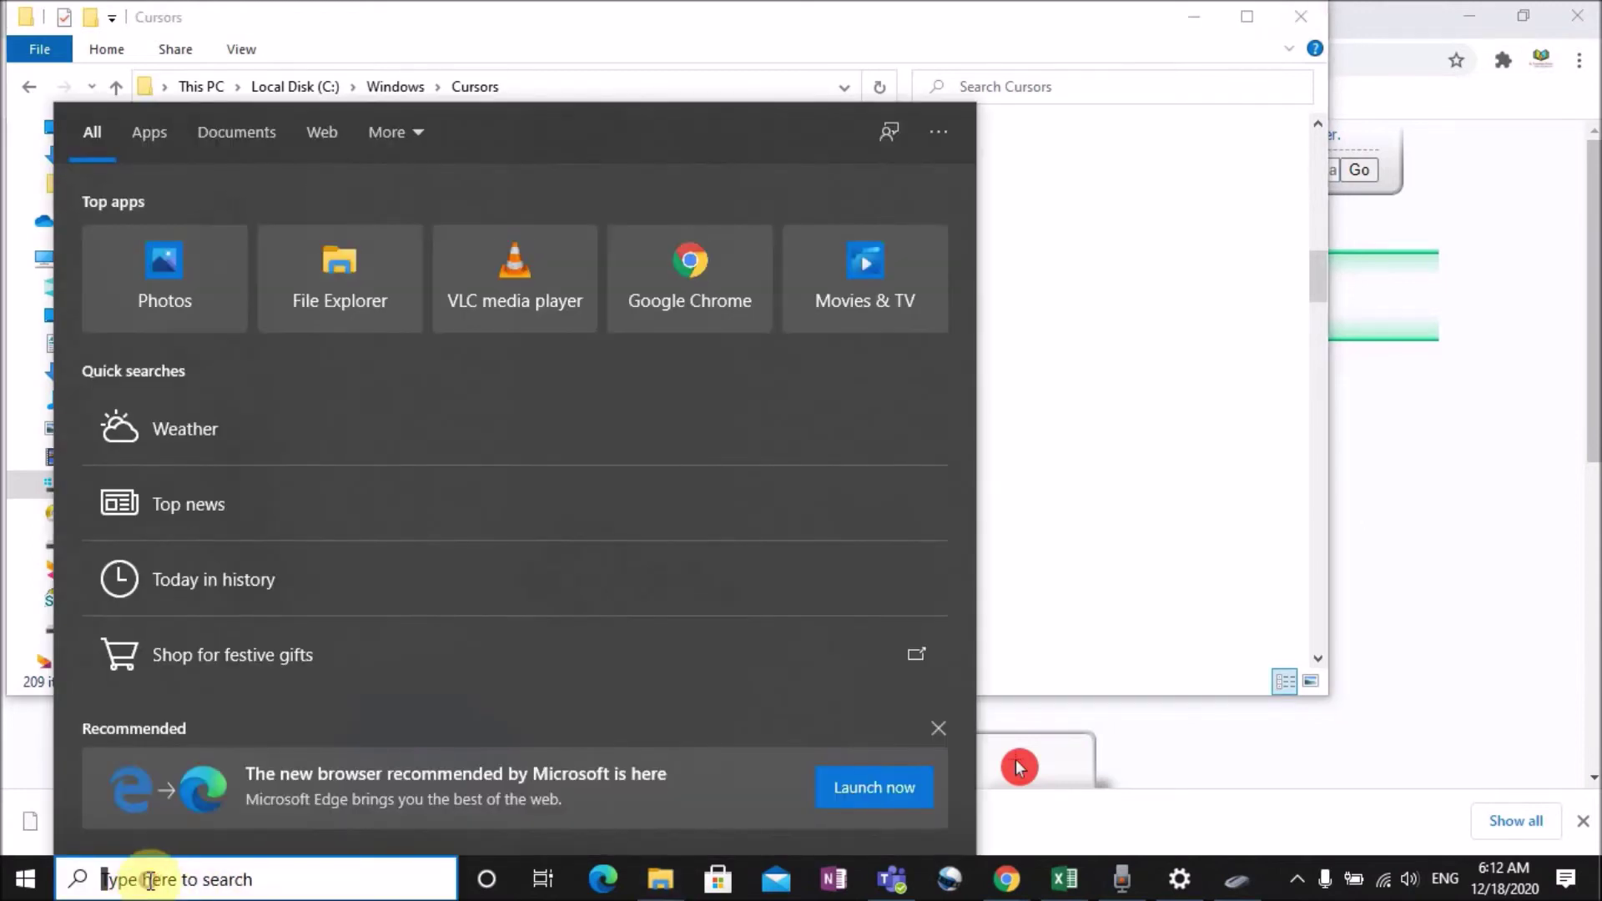
# Step: Search 'mouse', open Mouse settings, and reach Mouse Properties via Additional mouse options
pyautogui.write('mmu')
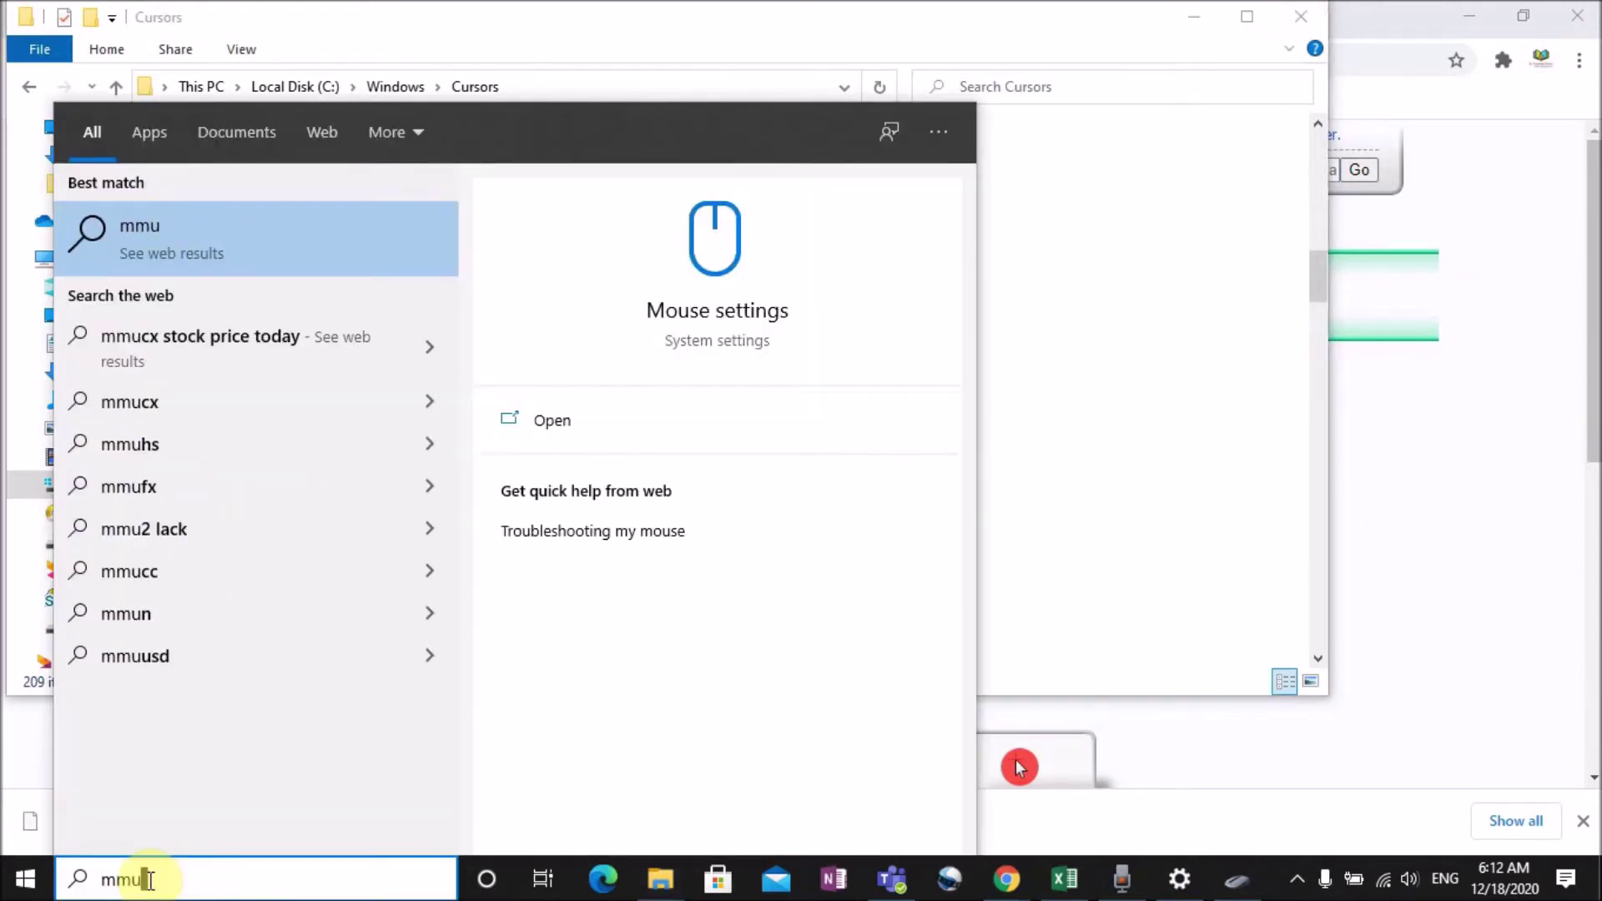
pyautogui.press('BackSpace')
pyautogui.press('BackSpace')
pyautogui.press('BackSpace')
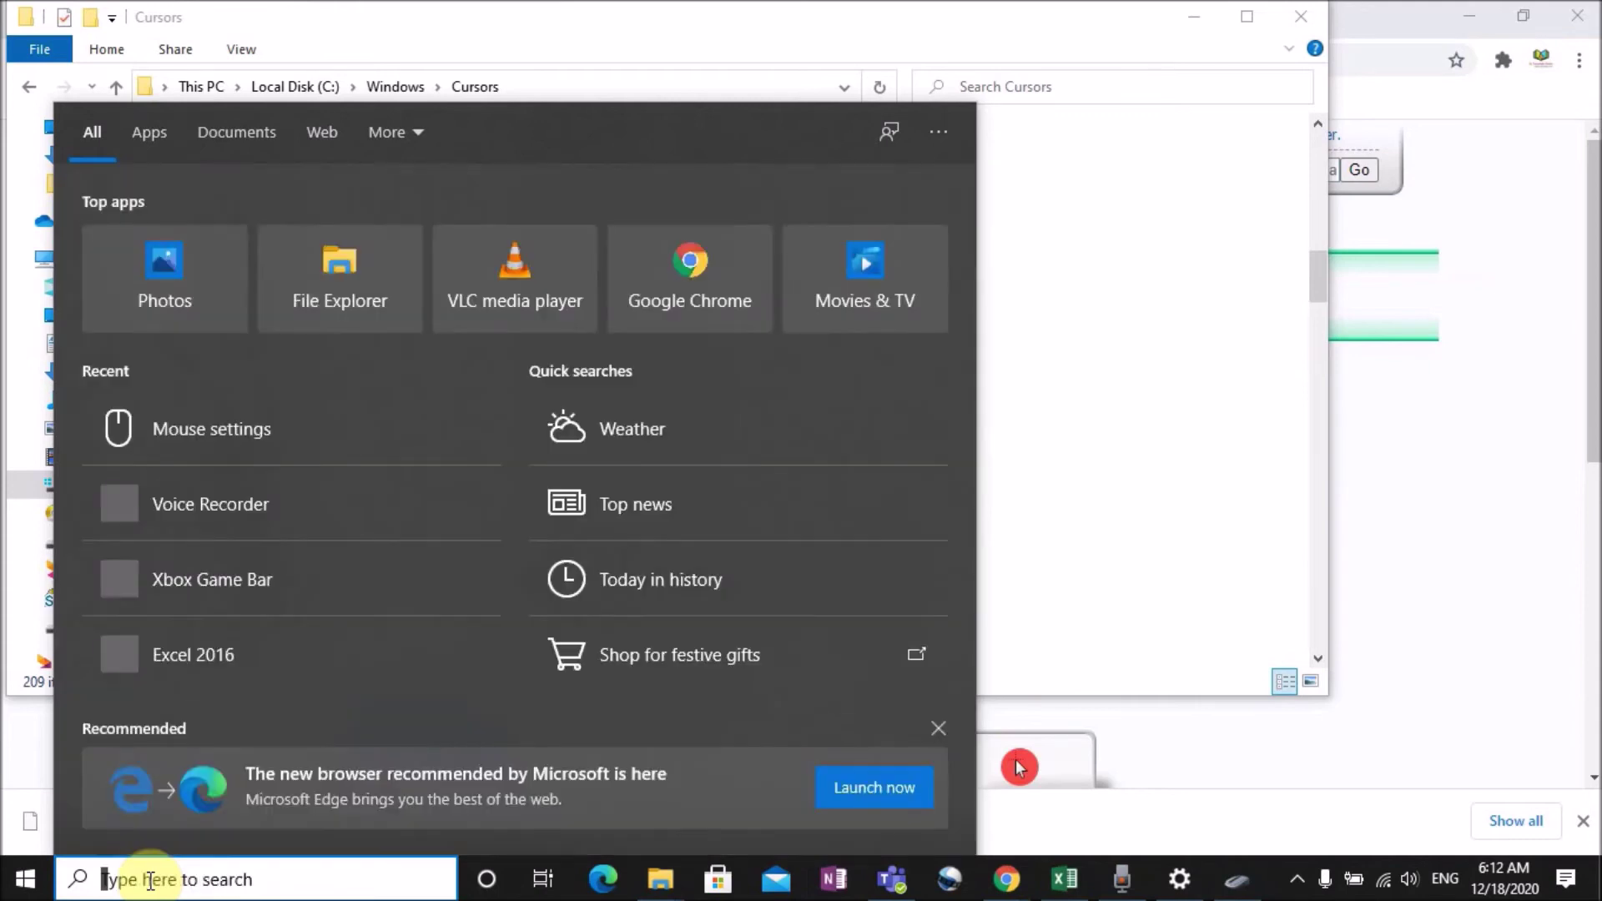
pyautogui.write('mou')
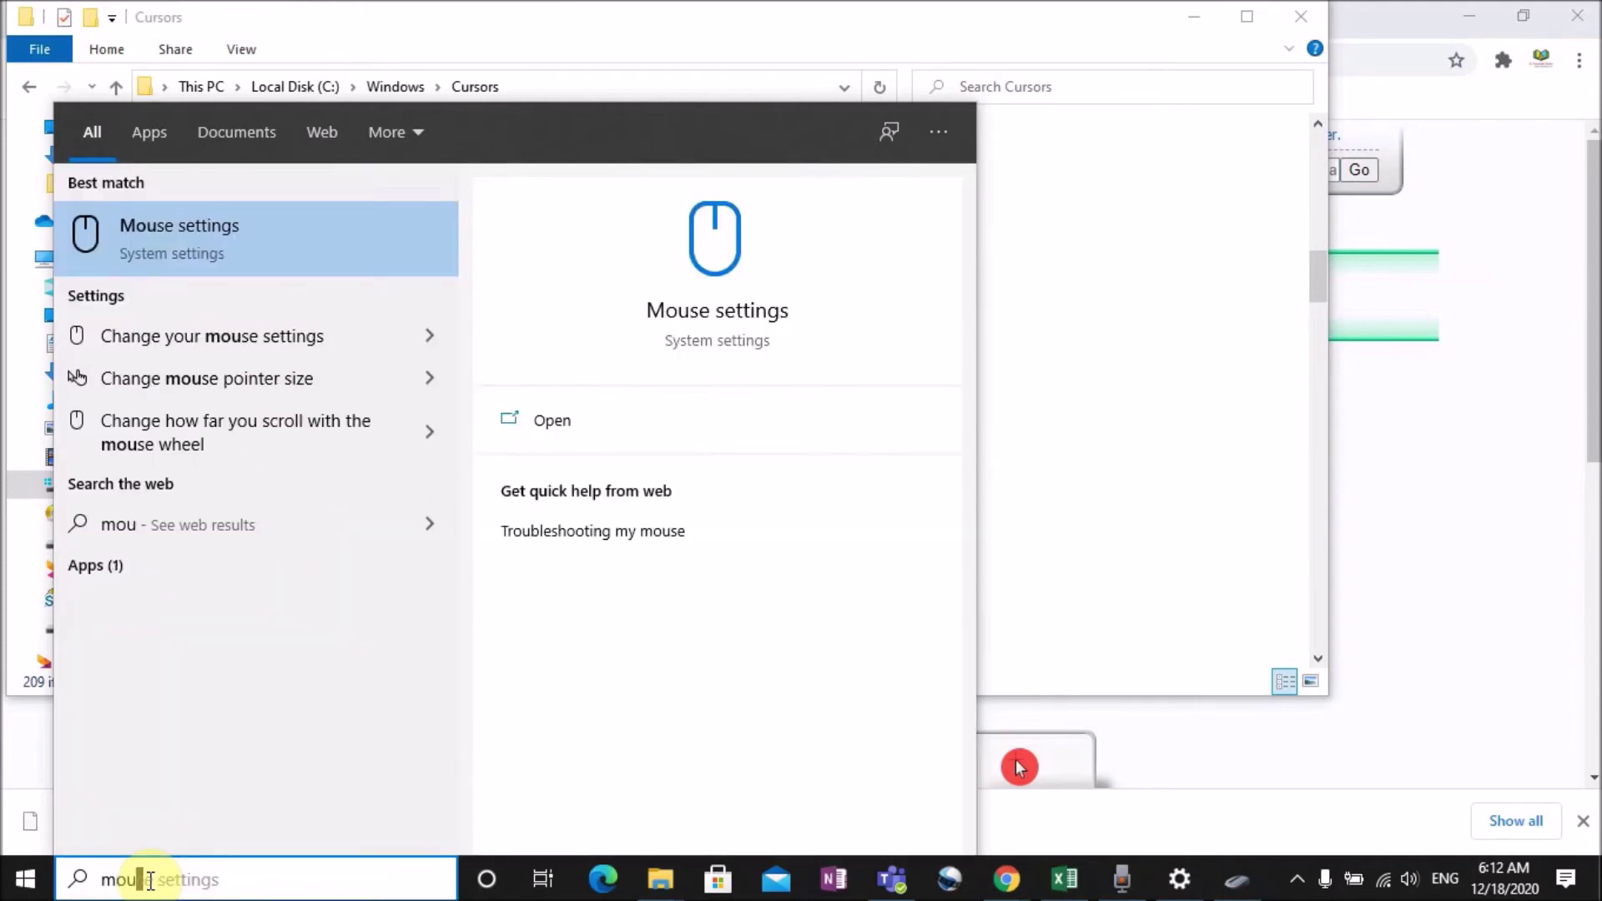
pyautogui.click(254, 248)
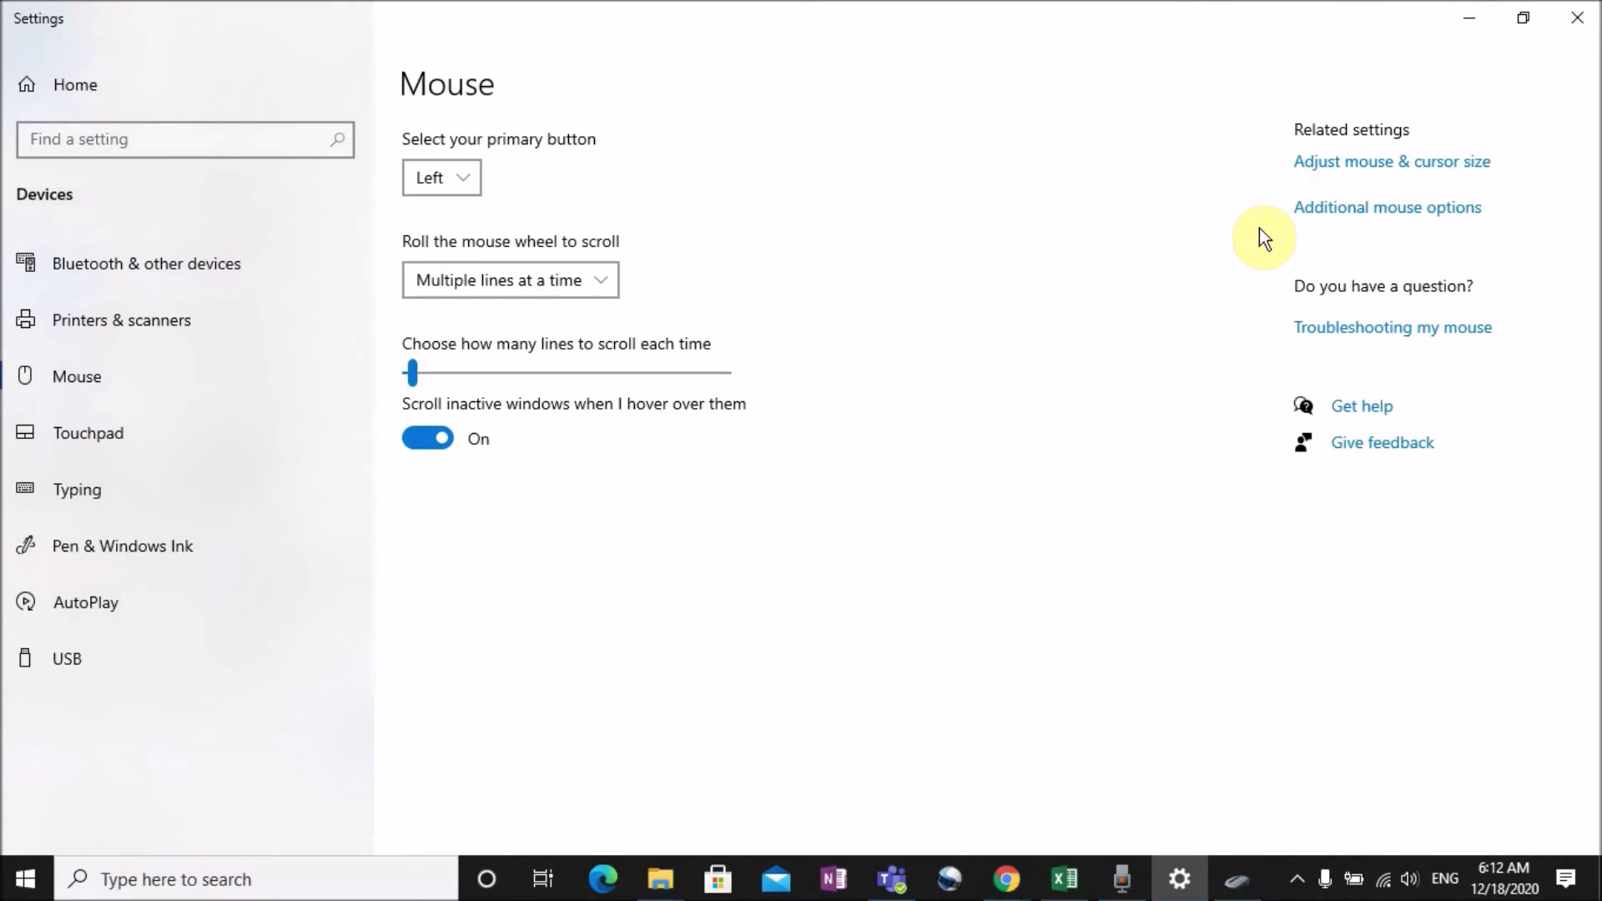
pyautogui.click(1365, 213)
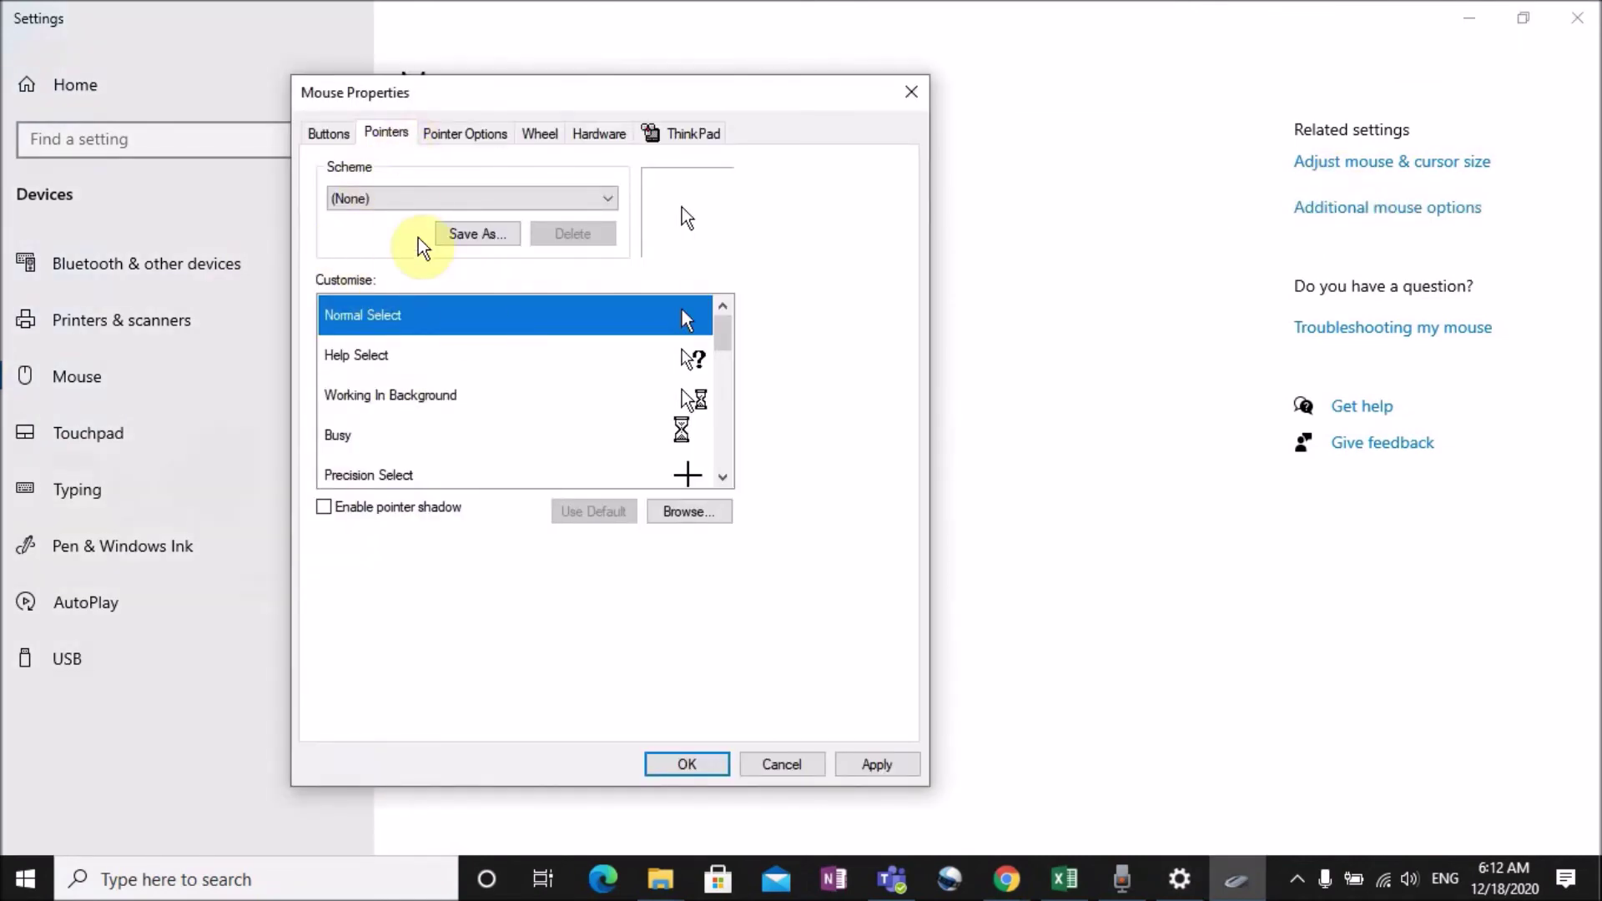
# Step: Browse the Cursors folder and assign 'blue highlight' to the Normal Select pointer
pyautogui.click(695, 515)
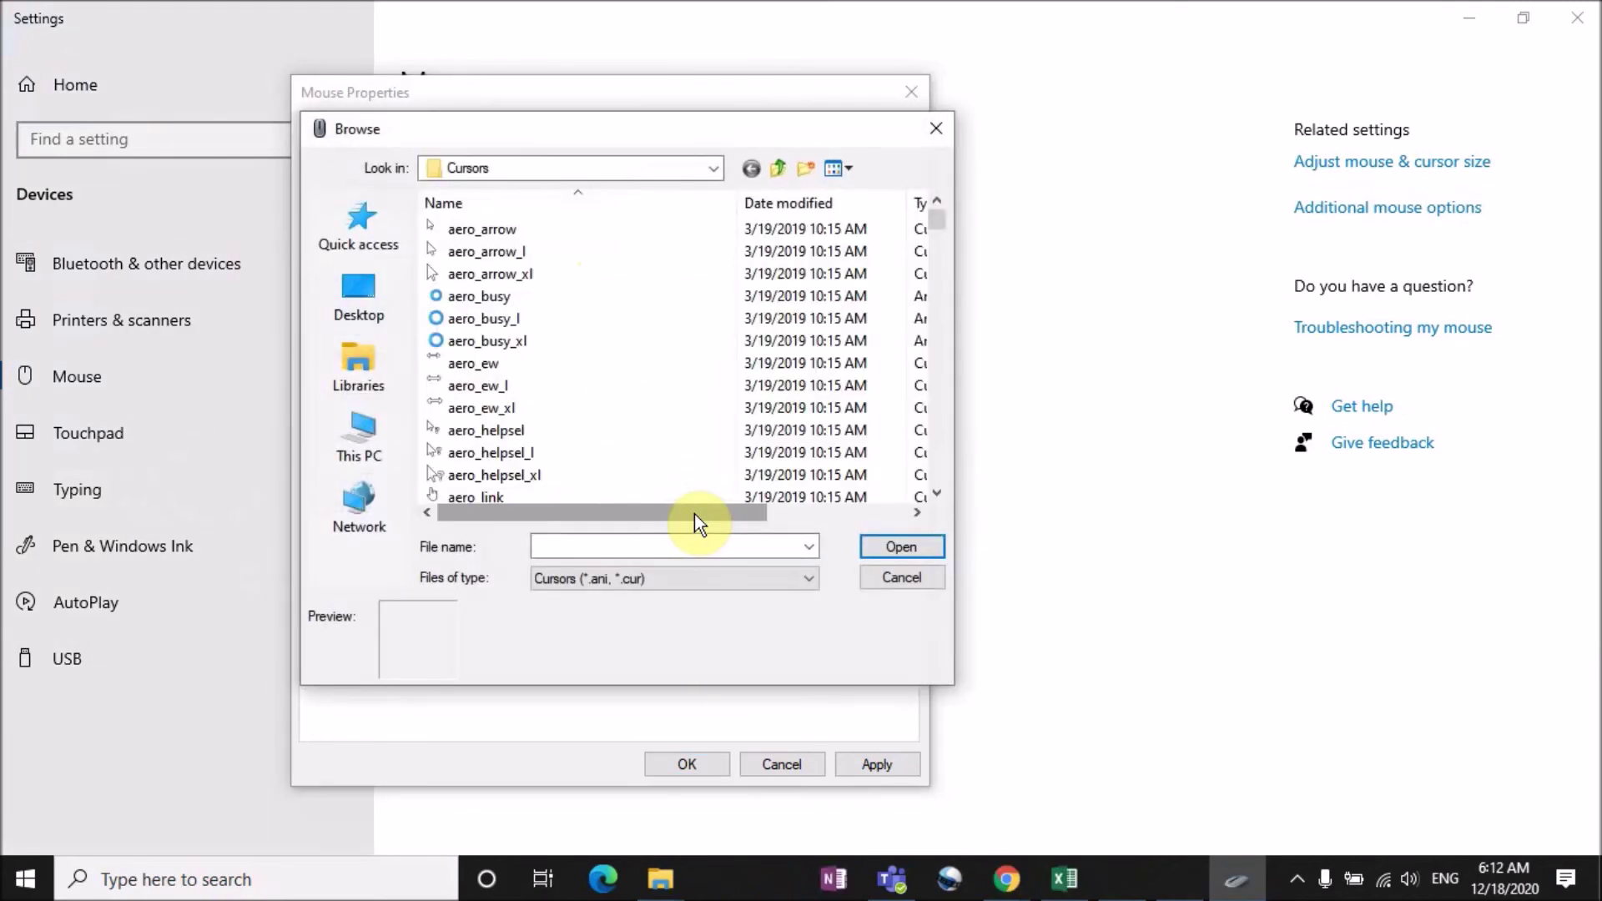
pyautogui.scroll(-20, 659, 336)
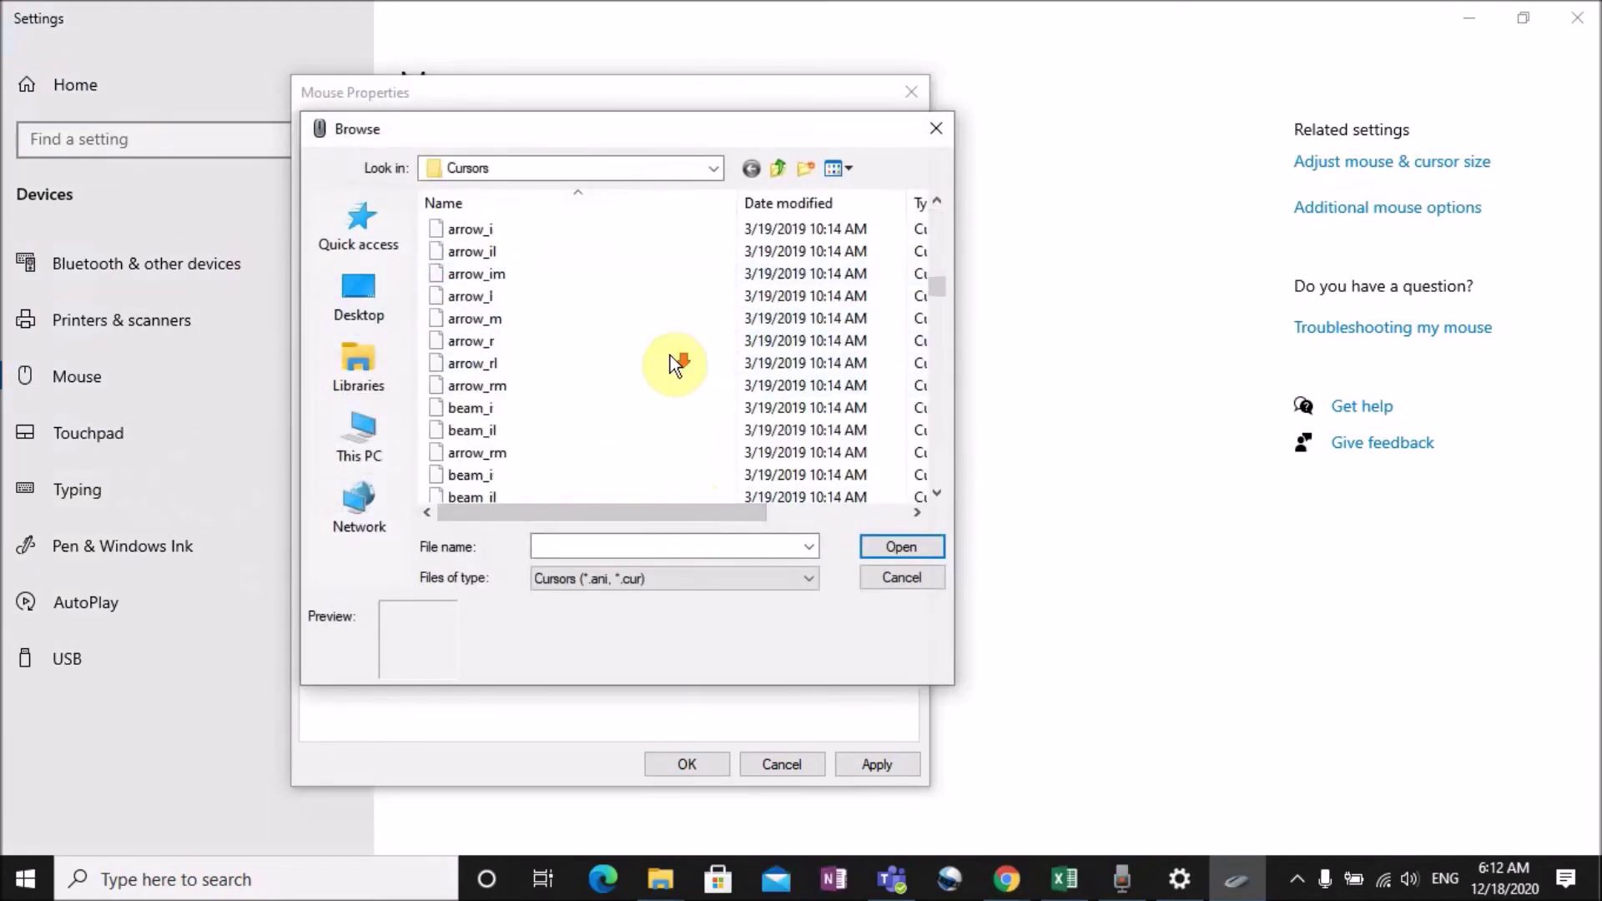
pyautogui.scroll(-7, 673, 359)
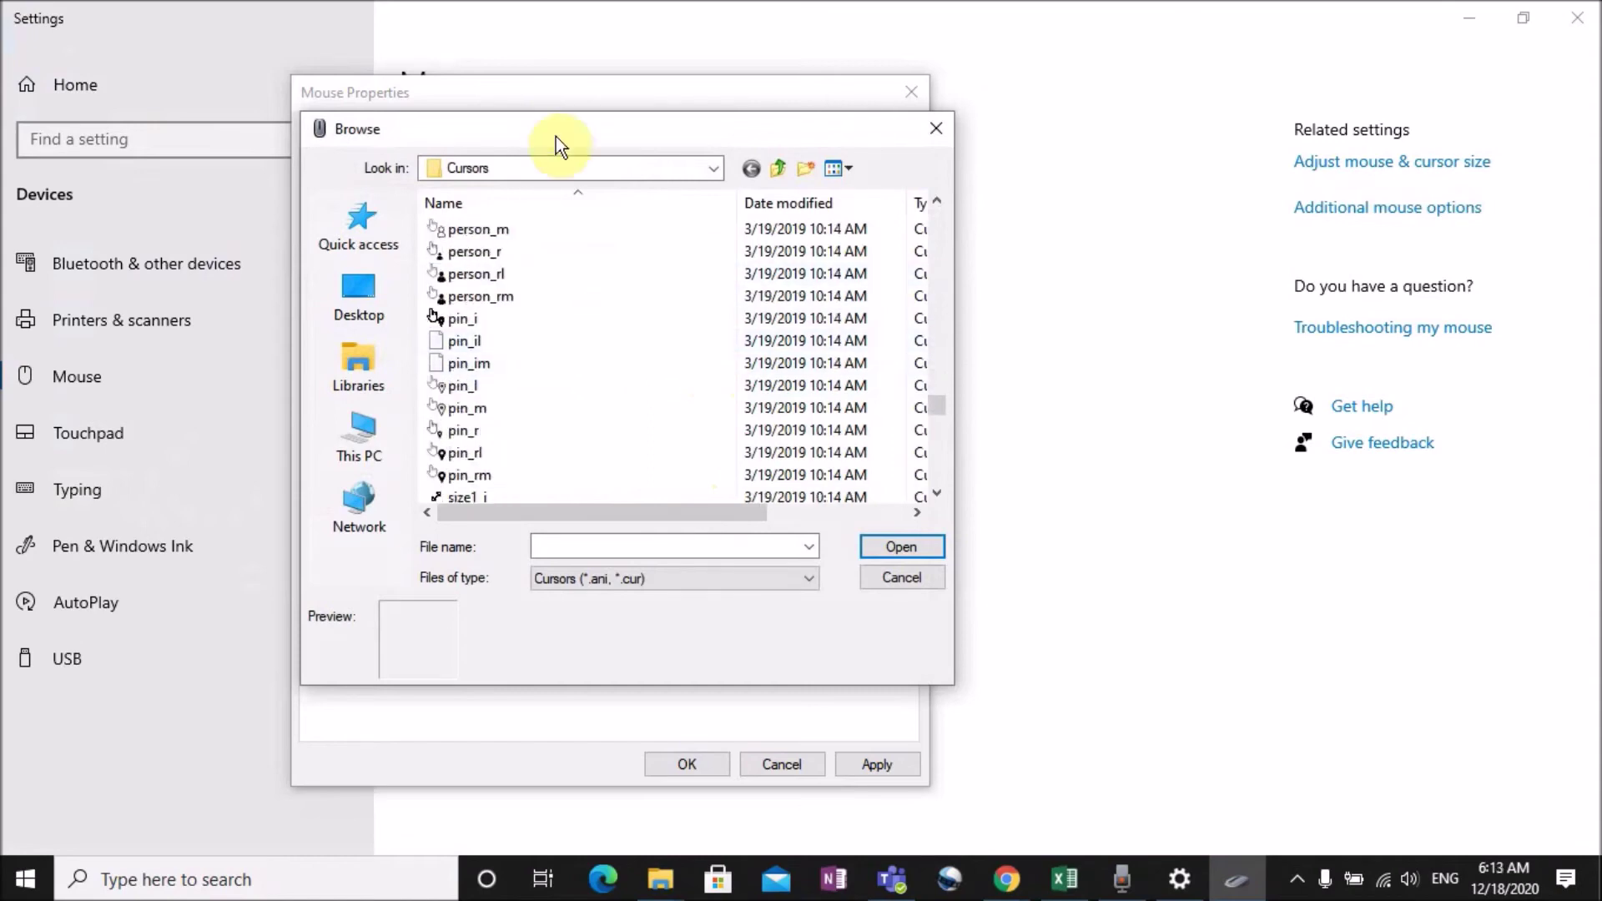
pyautogui.scroll(-16, 552, 233)
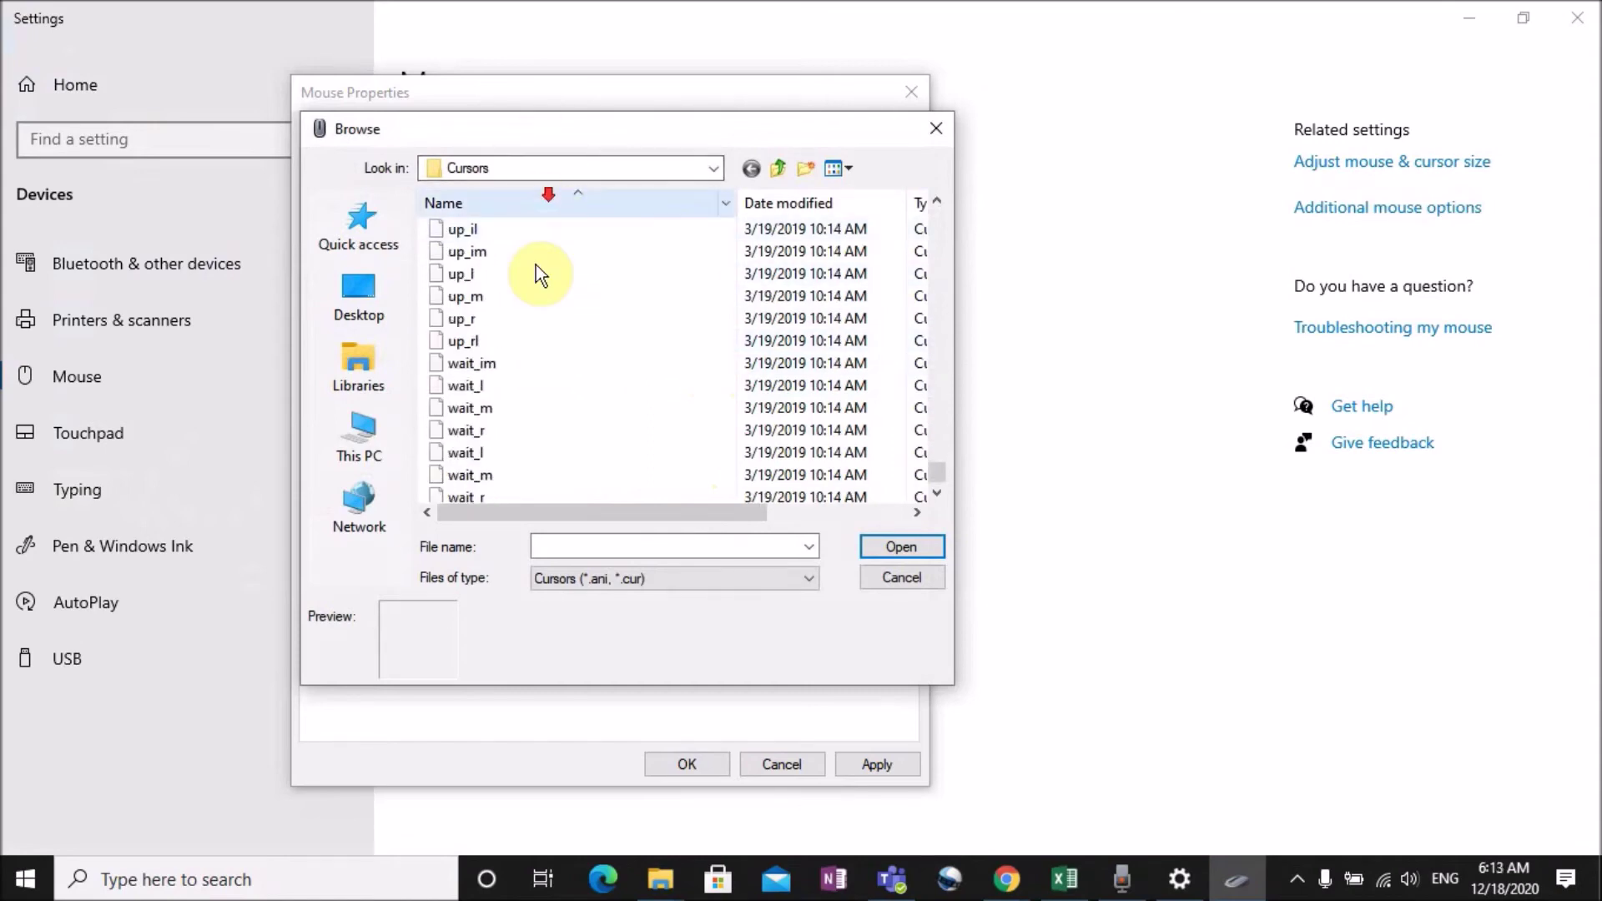
pyautogui.moveTo(938, 475); pyautogui.dragTo(938, 333)
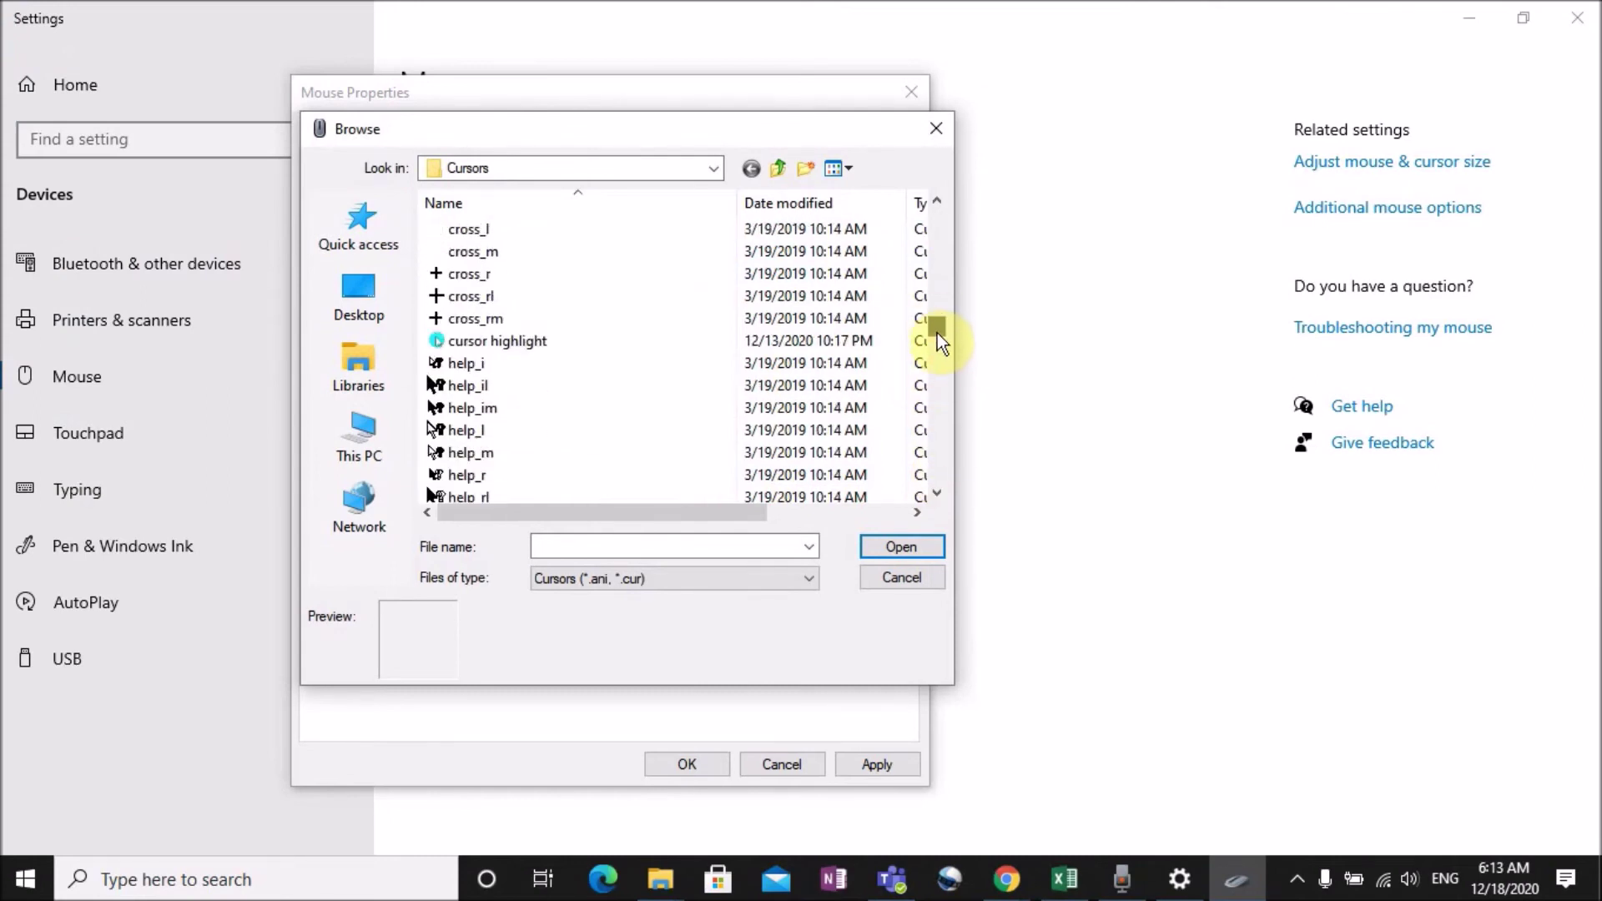
pyautogui.scroll(20, 638, 398)
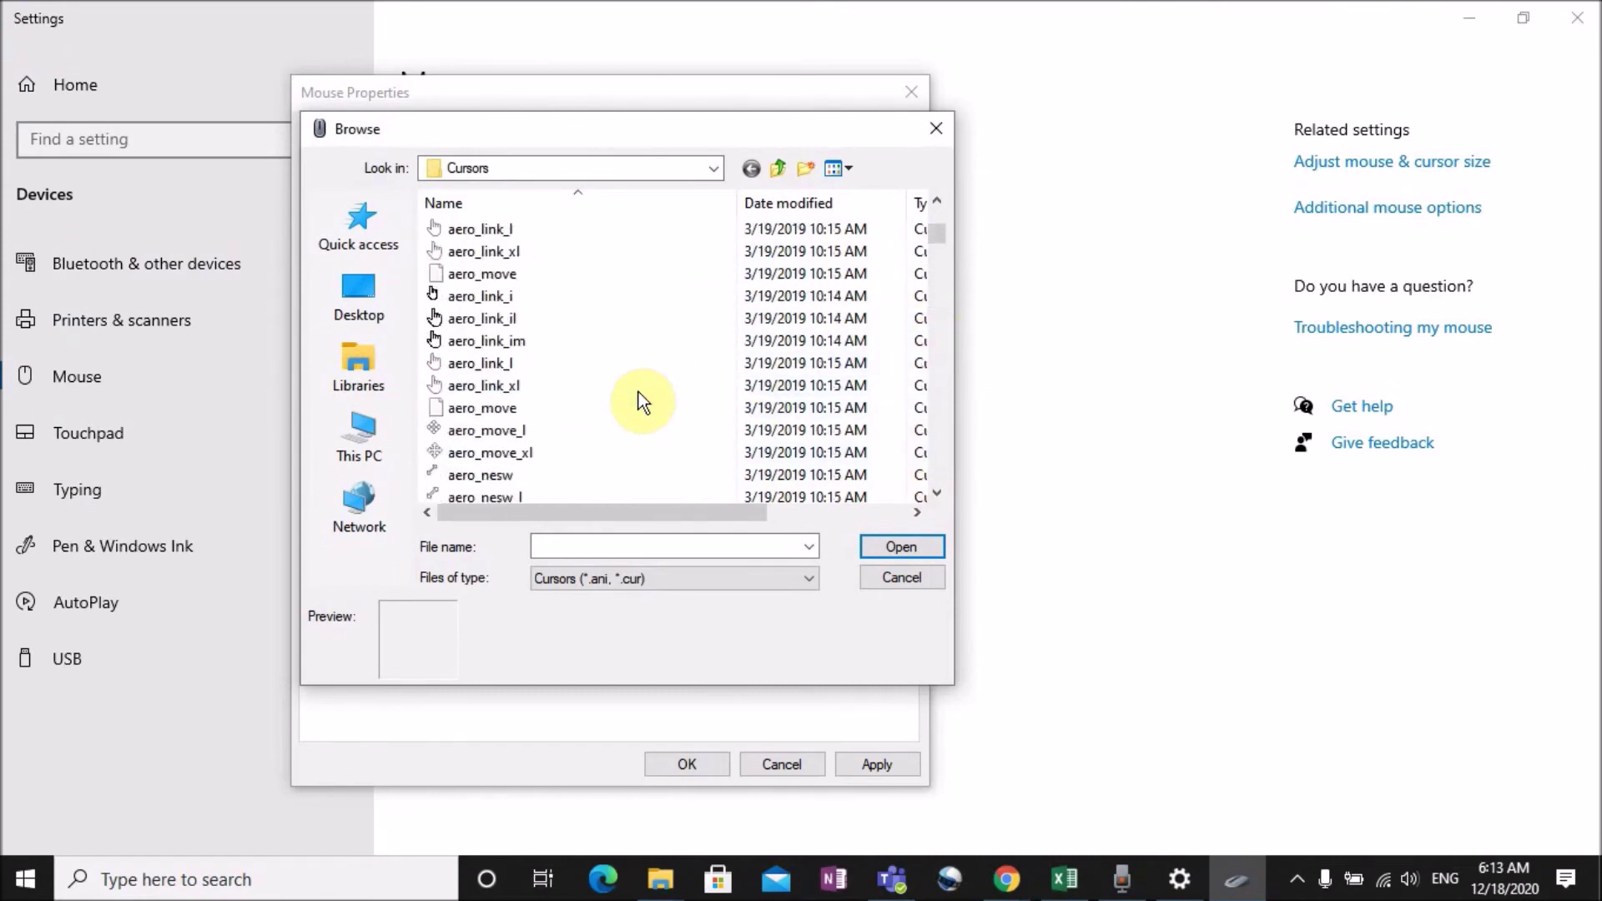
pyautogui.scroll(-15, 638, 388)
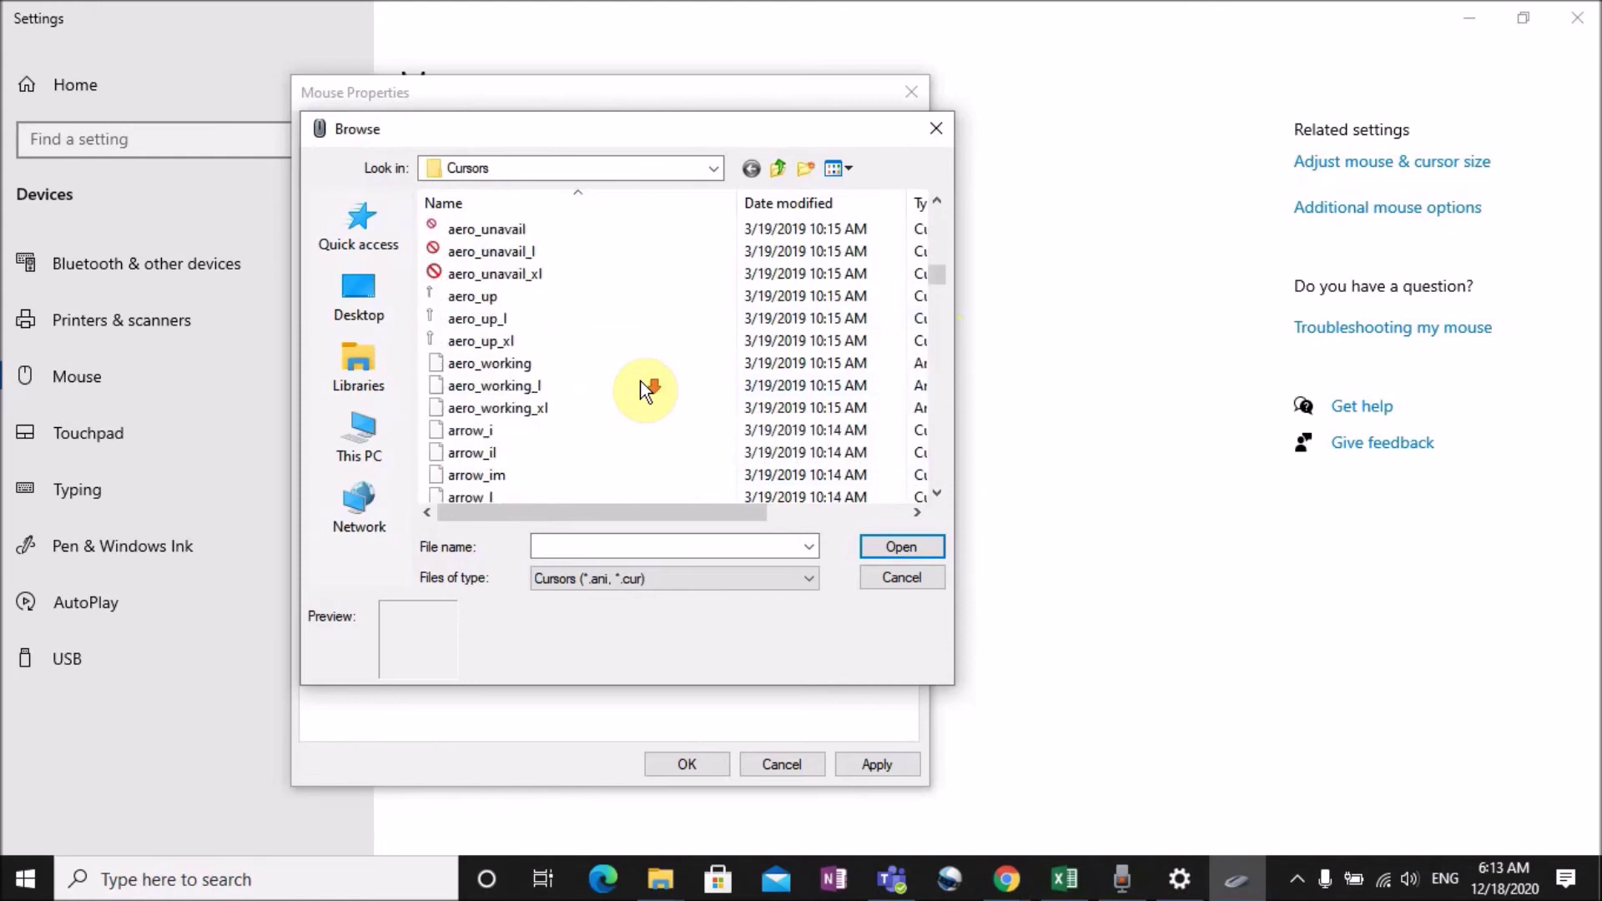
pyautogui.scroll(-4, 642, 389)
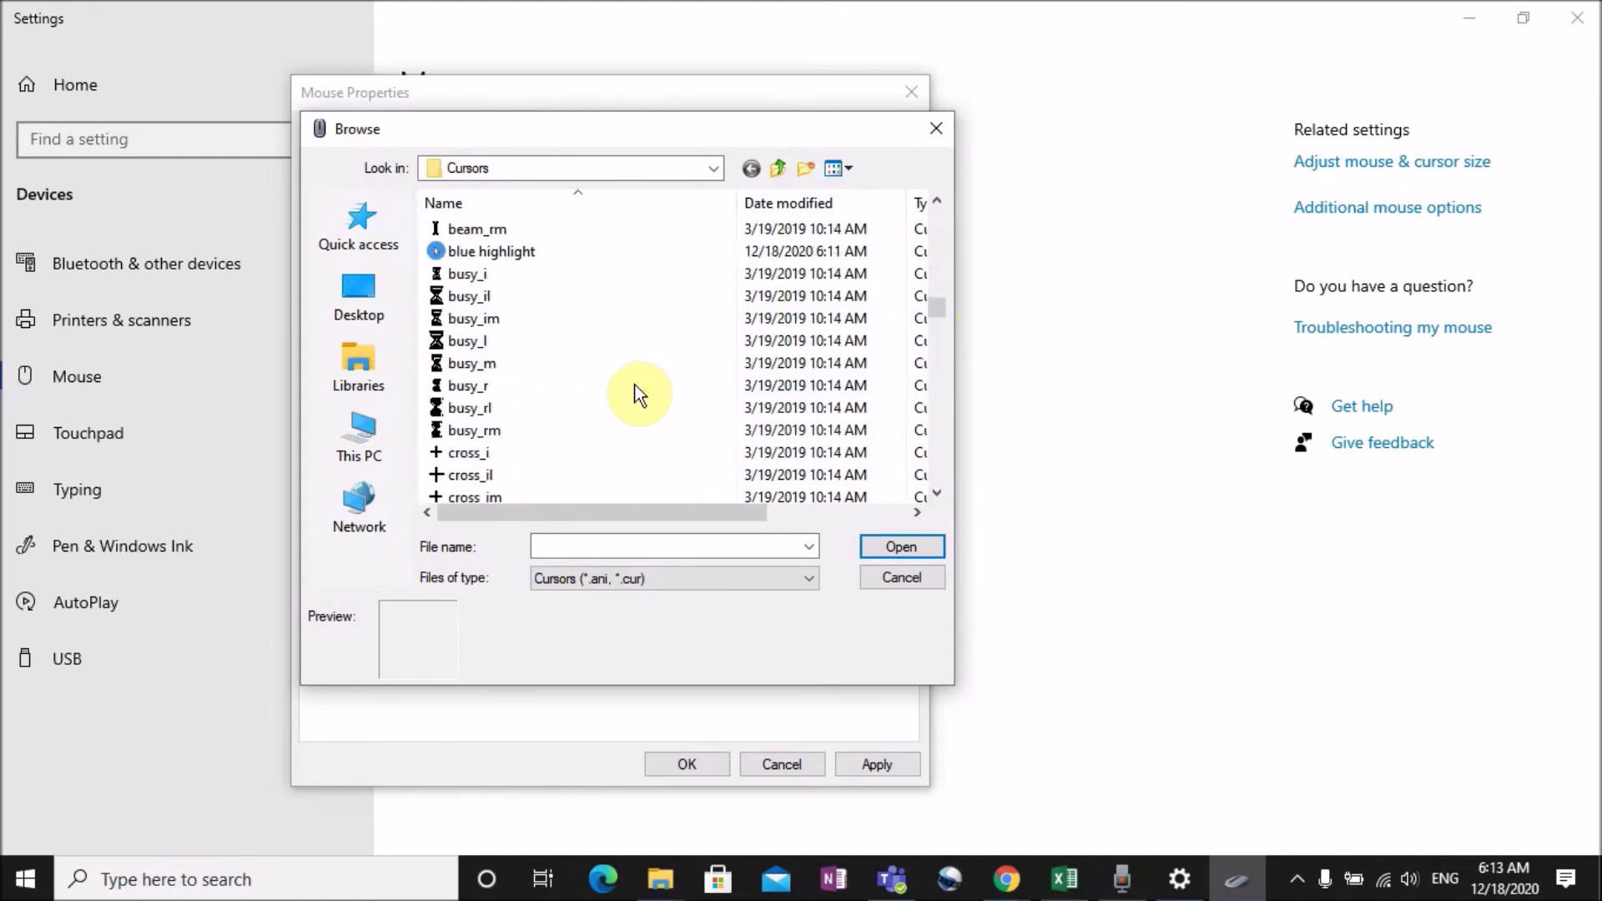
pyautogui.click(436, 253)
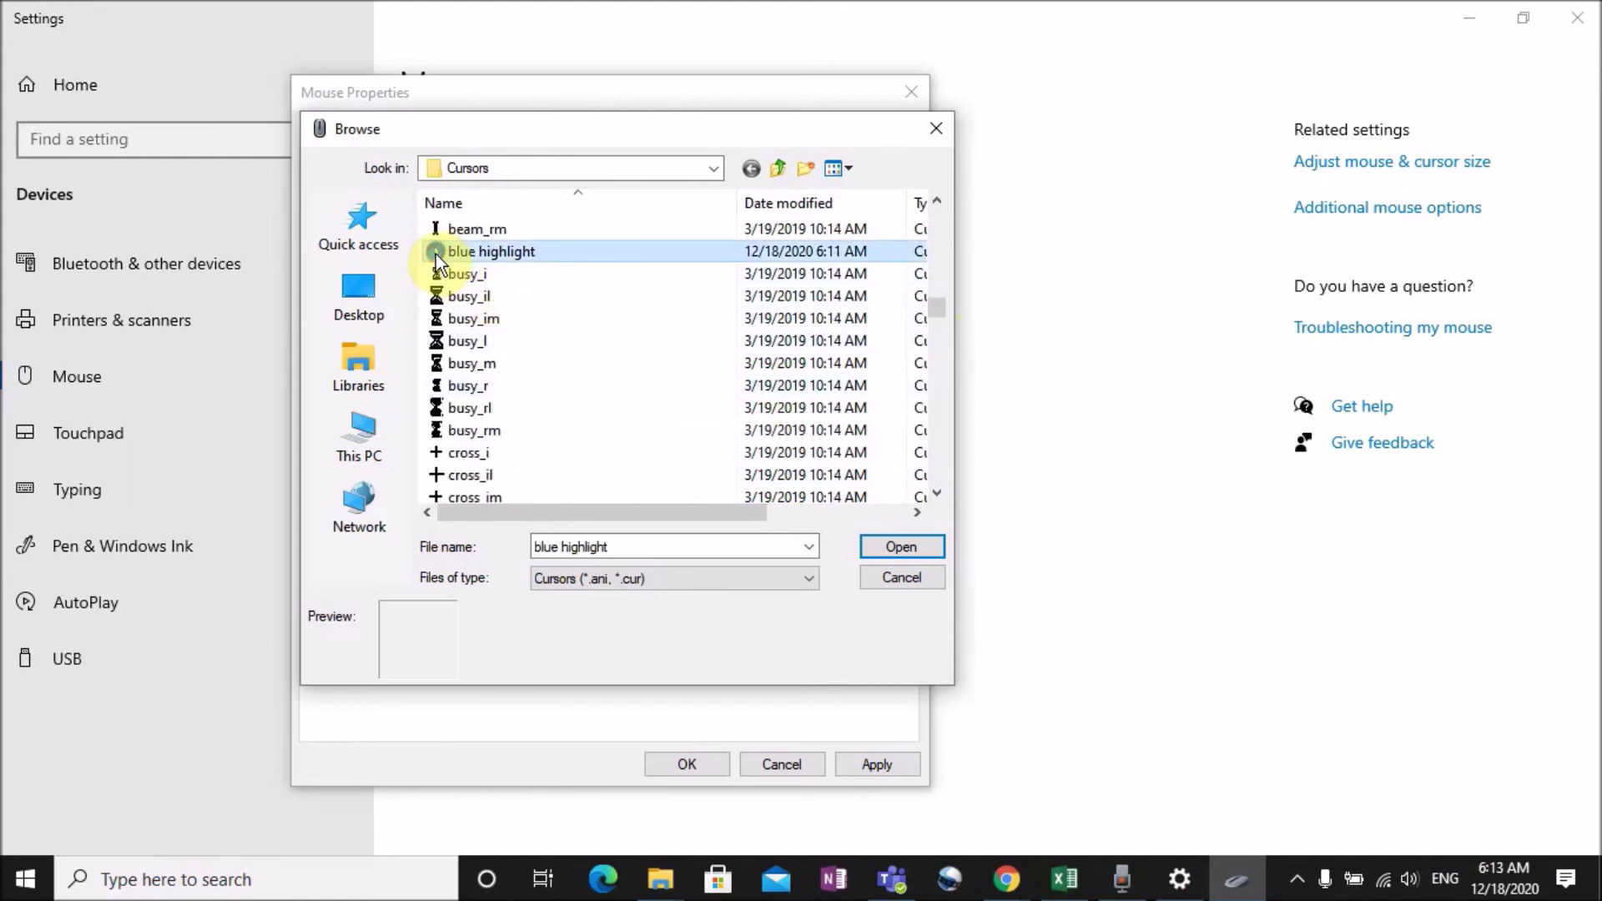
pyautogui.click(914, 549)
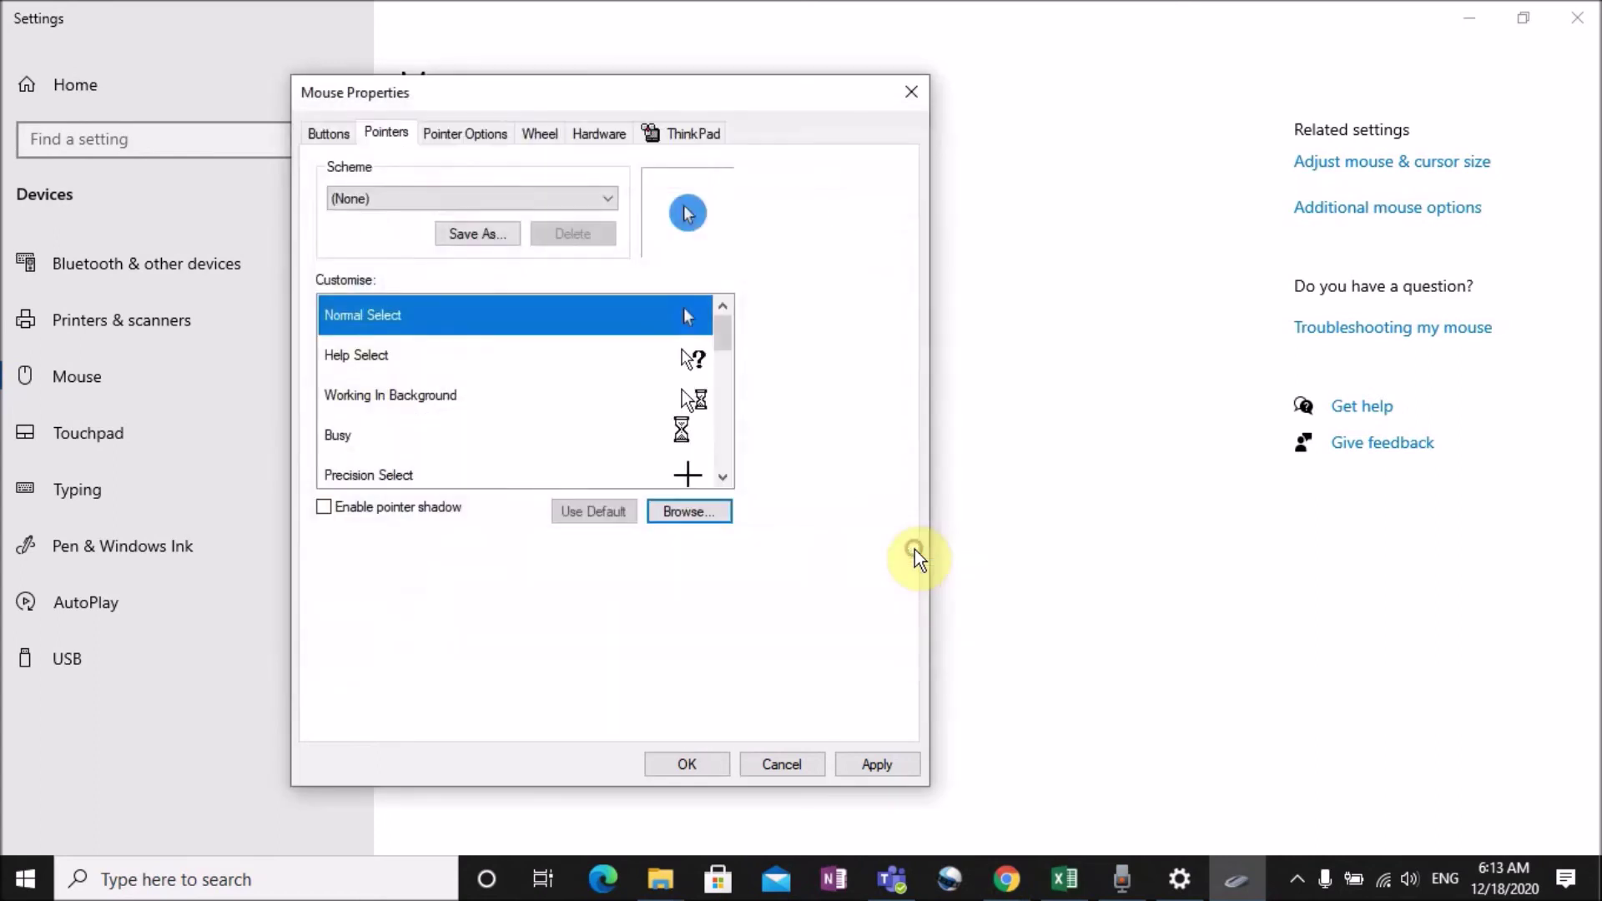
# Step: Apply the blue highlight pointer and close Mouse Properties with OK
pyautogui.click(855, 766)
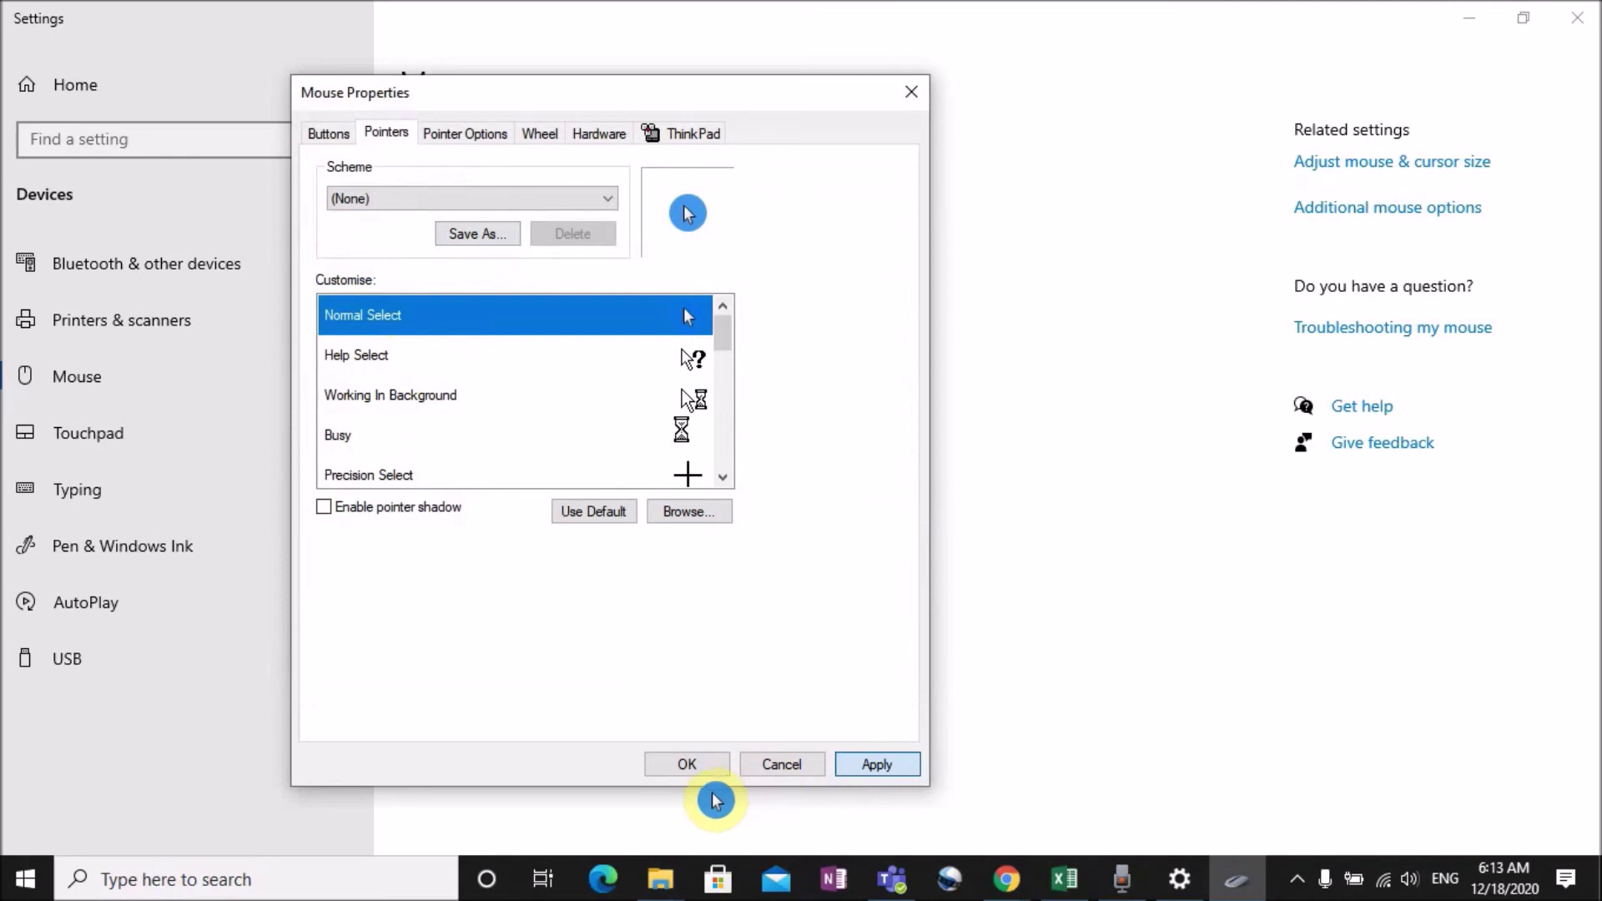
pyautogui.click(688, 764)
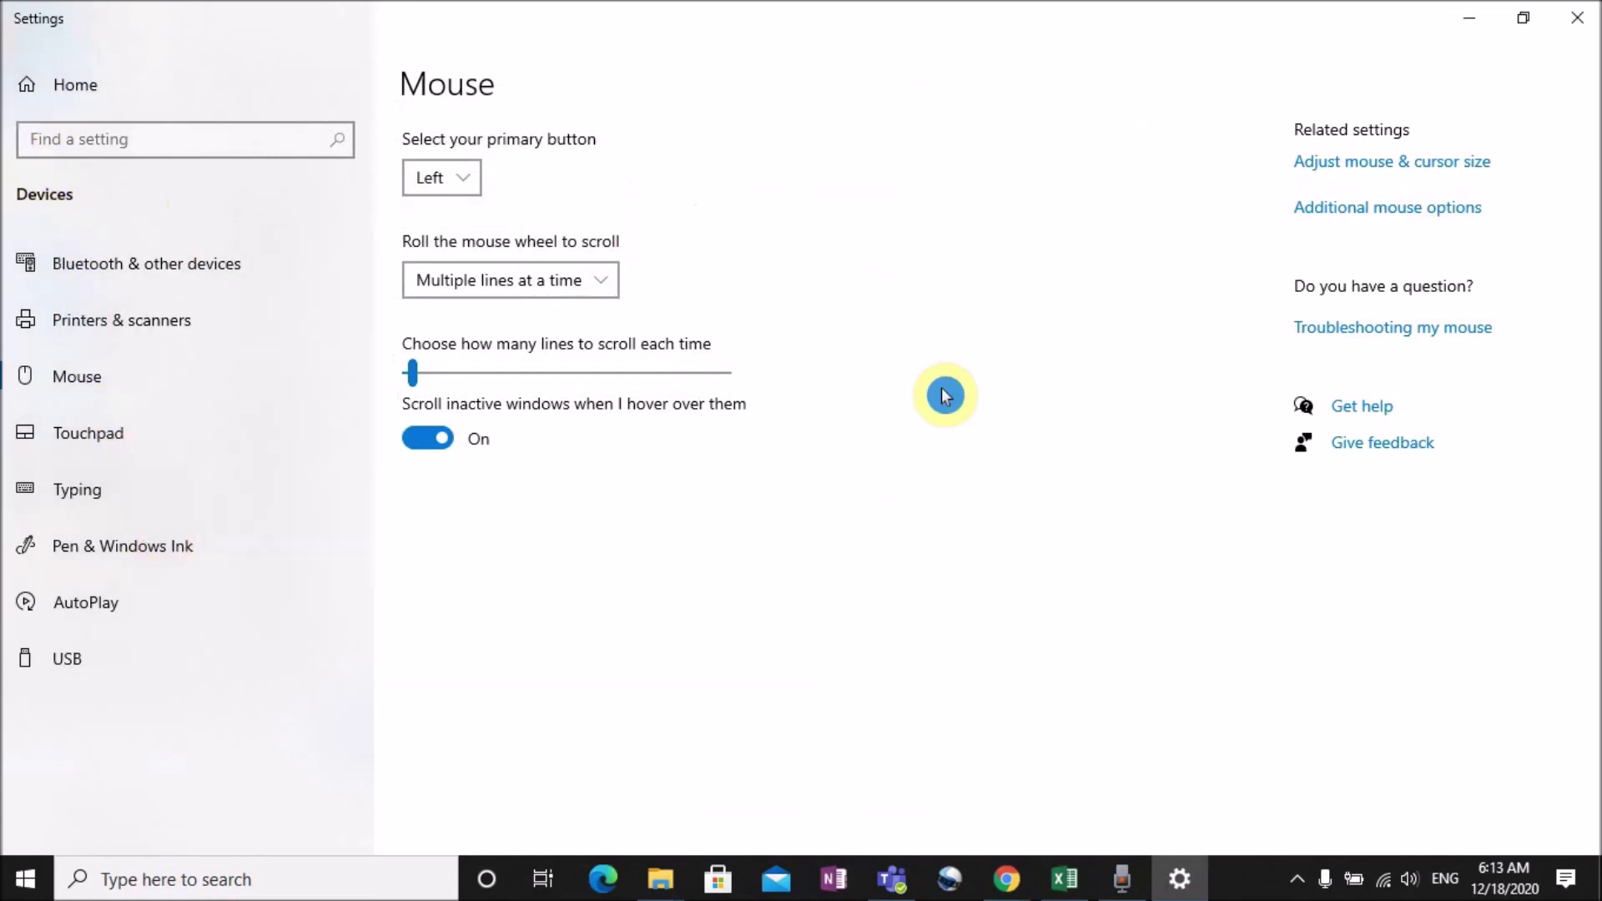
pyautogui.click(1060, 883)
# Step: Show the new pointer by selecting cells E9, E6, D15 and right-clicking F4 and E8
pyautogui.click(887, 497)
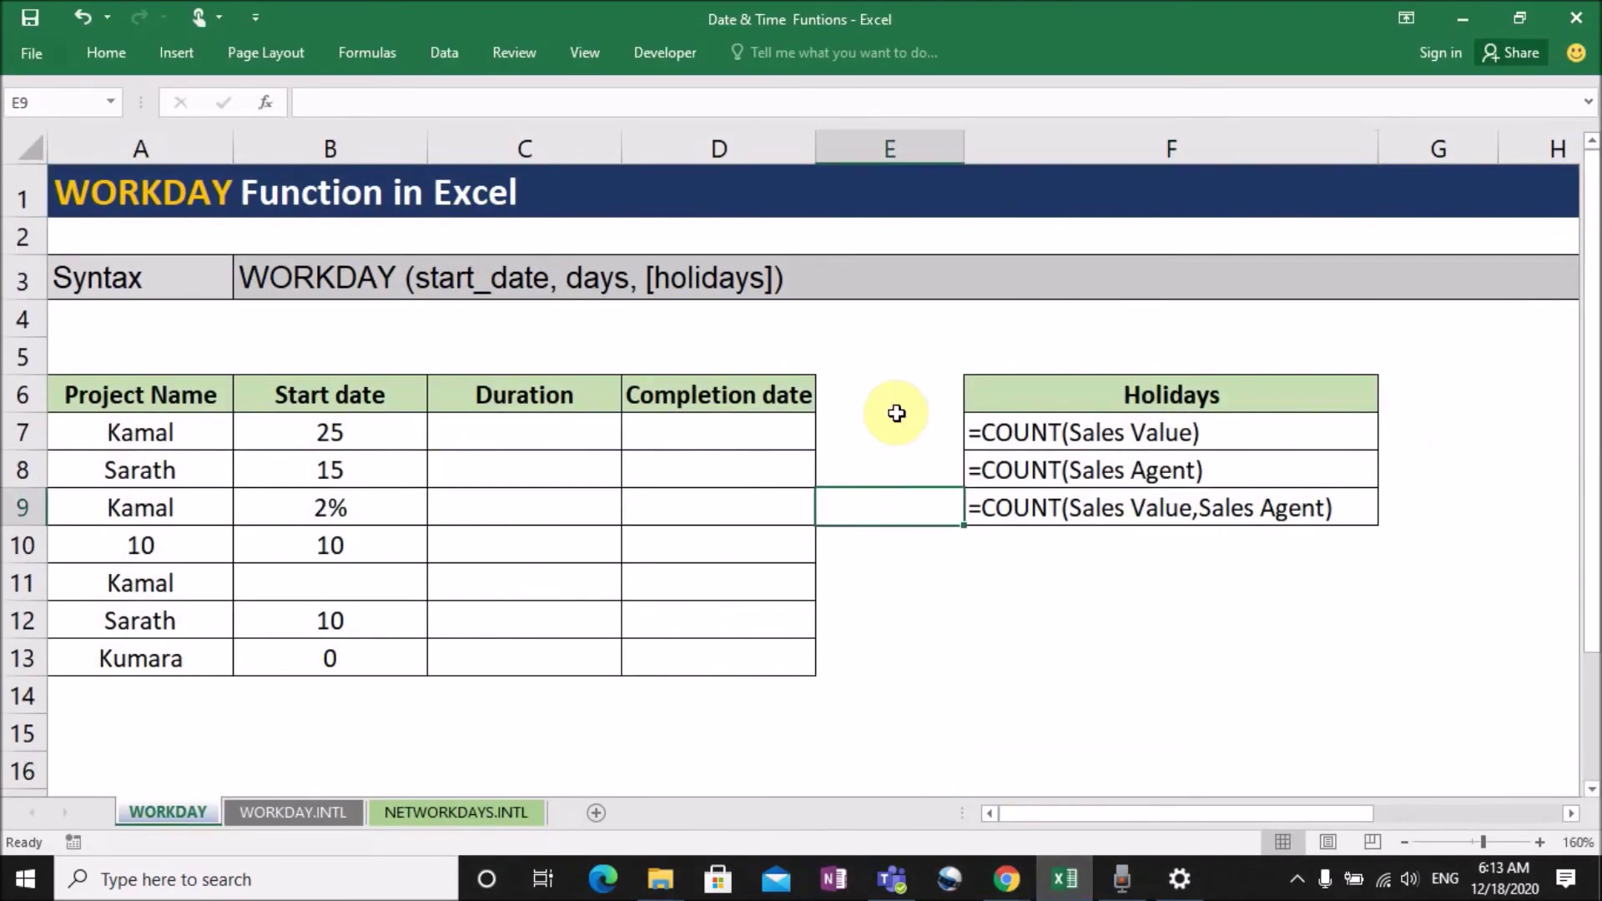
pyautogui.click(896, 410)
pyautogui.click(776, 731)
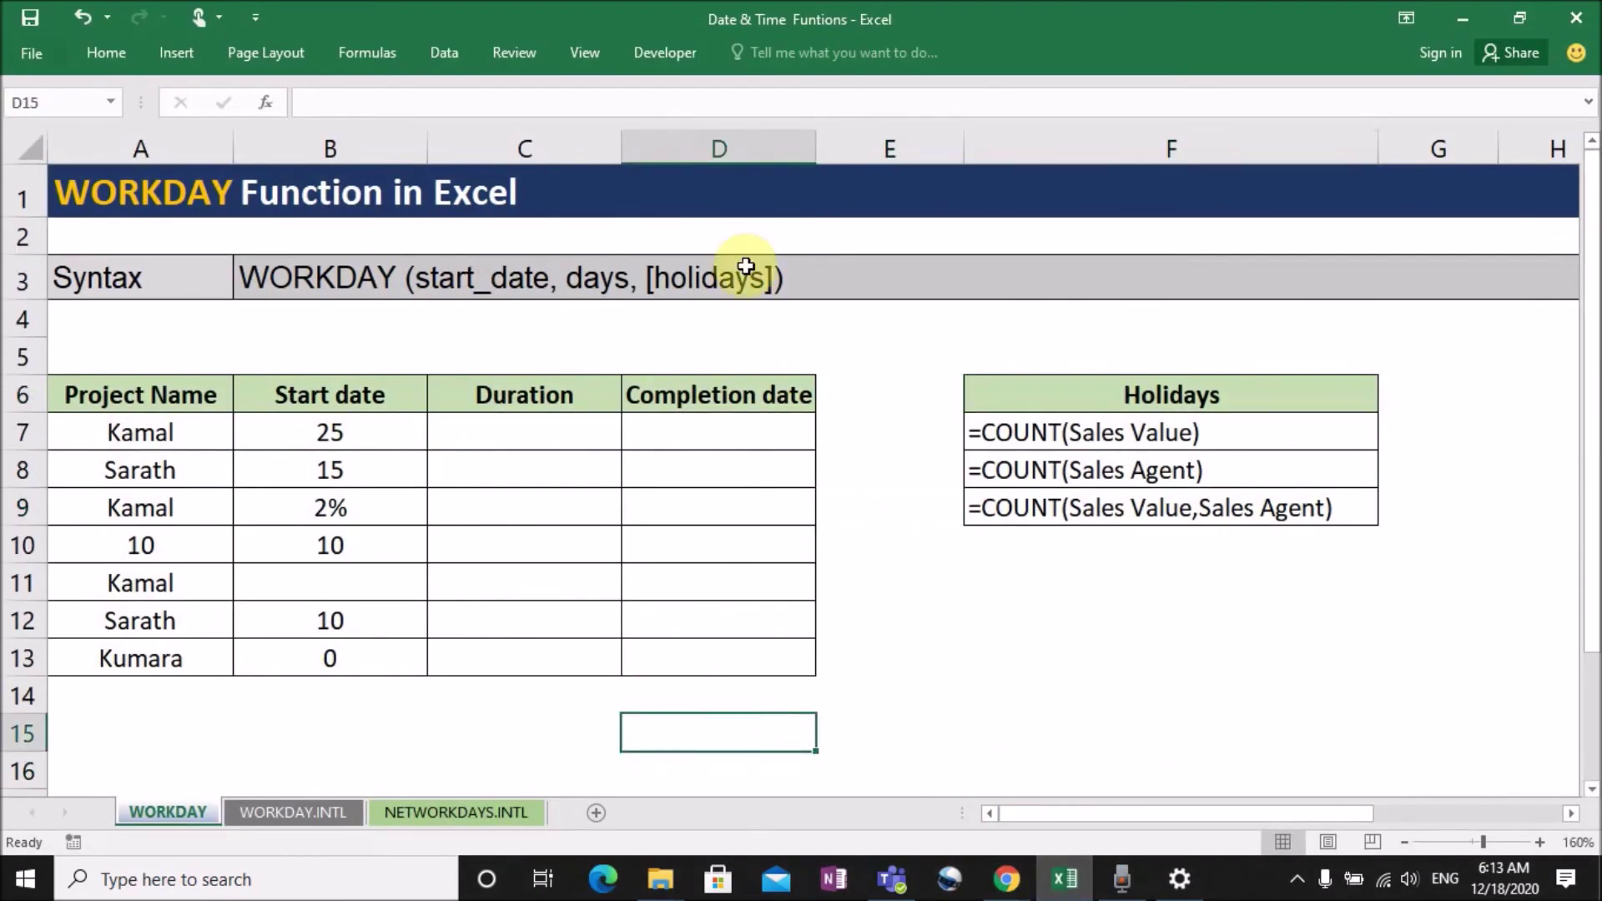
pyautogui.rightClick(1359, 333)
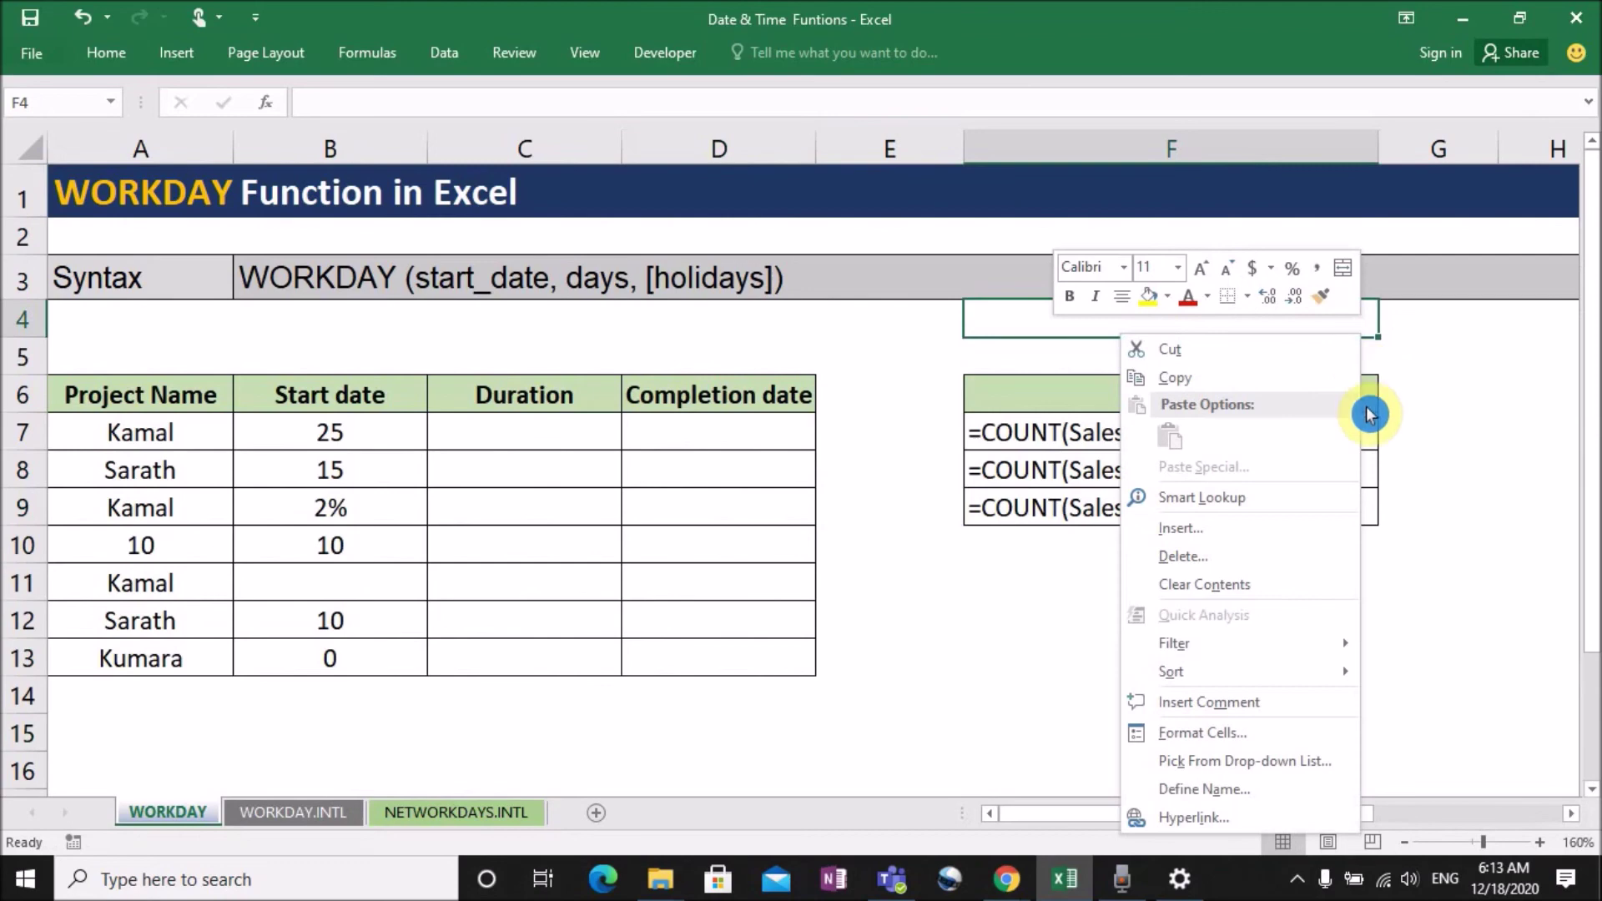
pyautogui.rightClick(864, 472)
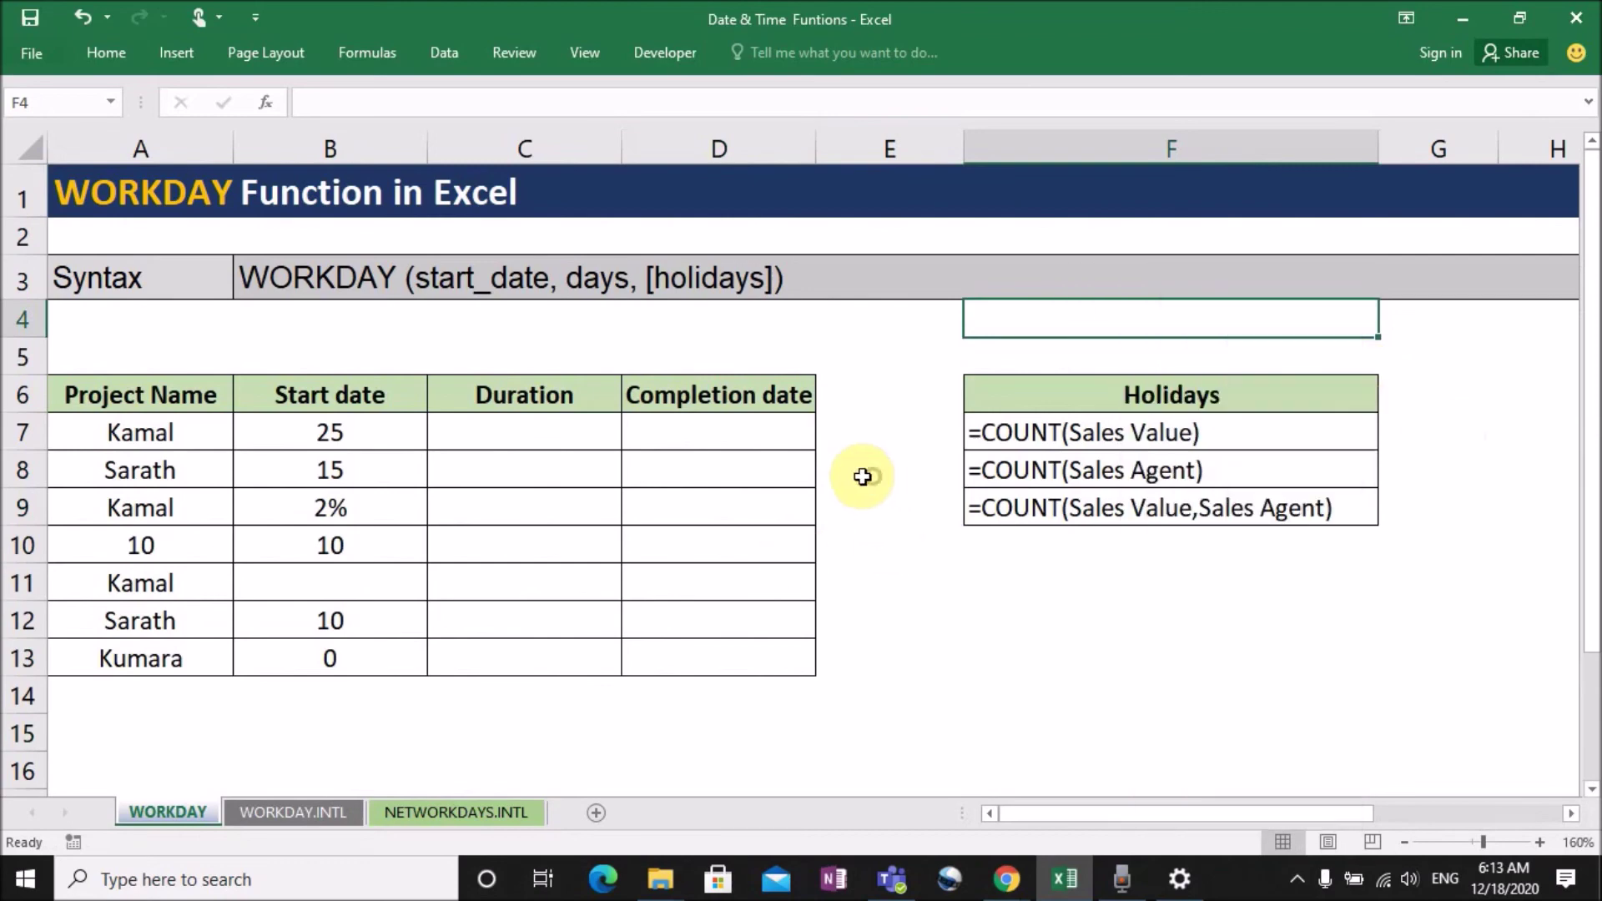
pyautogui.rightClick(877, 472)
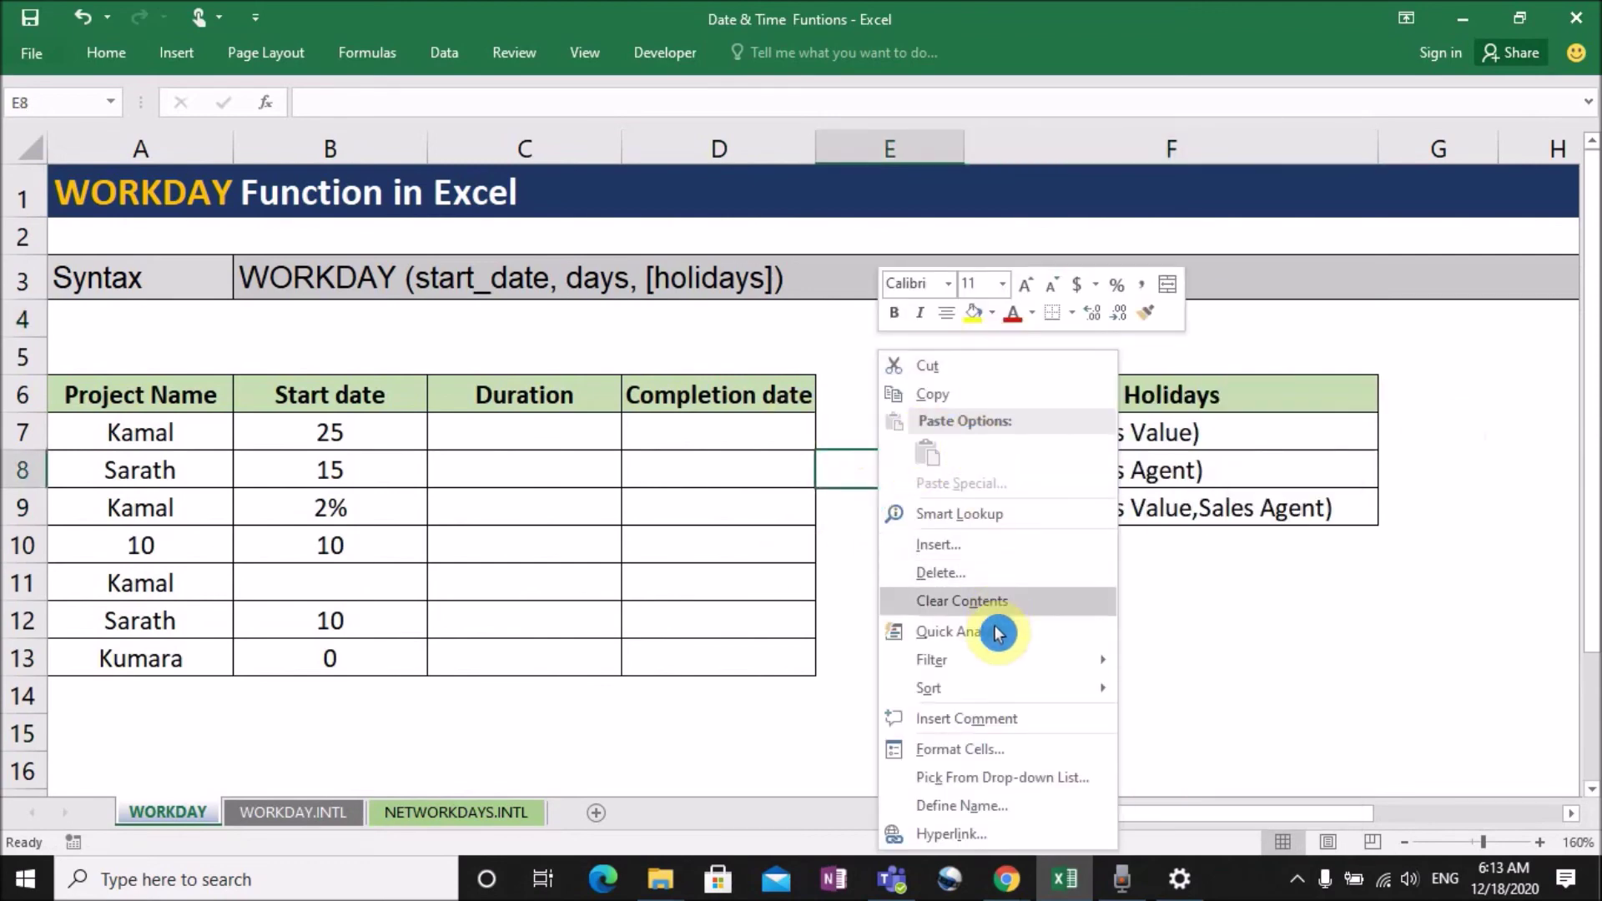